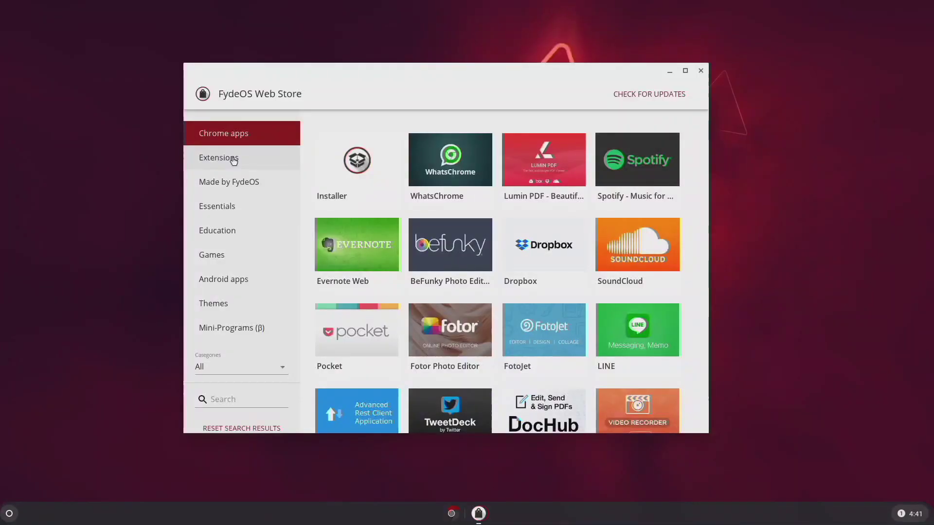
# Show the FydeOS Web Store's Extensions category with its grid of extensions
pyautogui.click(234, 158)
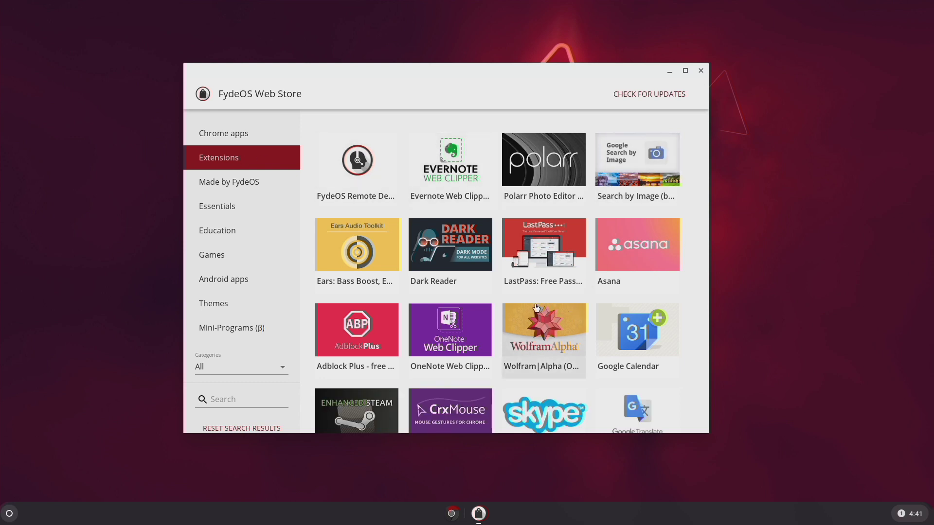
# Browse the extensions grid, then switch to the Made by FydeOS category
pyautogui.scroll(-2, 536, 310)
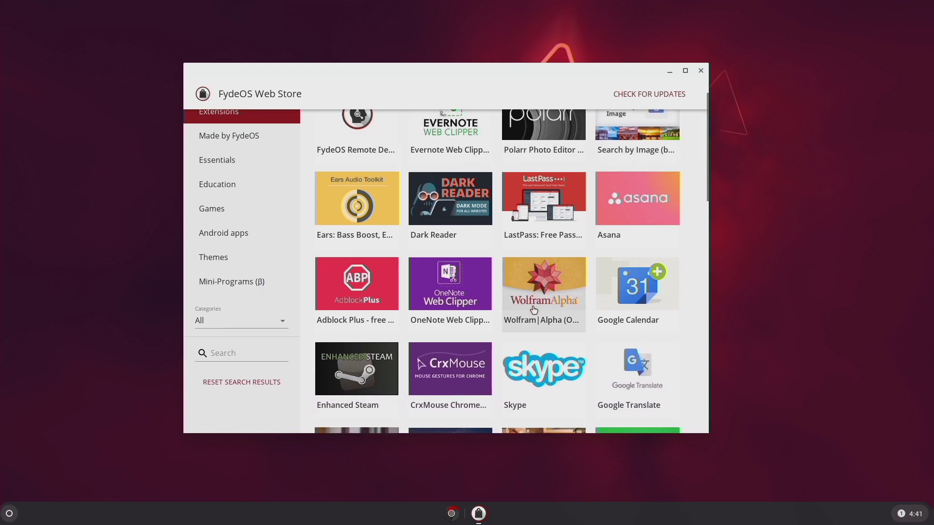
pyautogui.scroll(2, 536, 310)
pyautogui.click(223, 183)
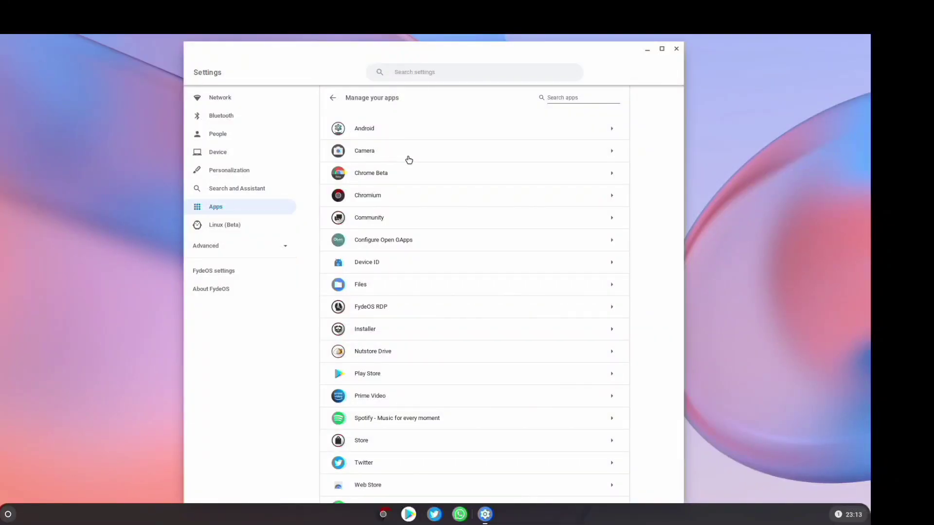
# Scroll the Manage your apps list, then show Google News' Technology section
pyautogui.scroll(-2, 404, 149)
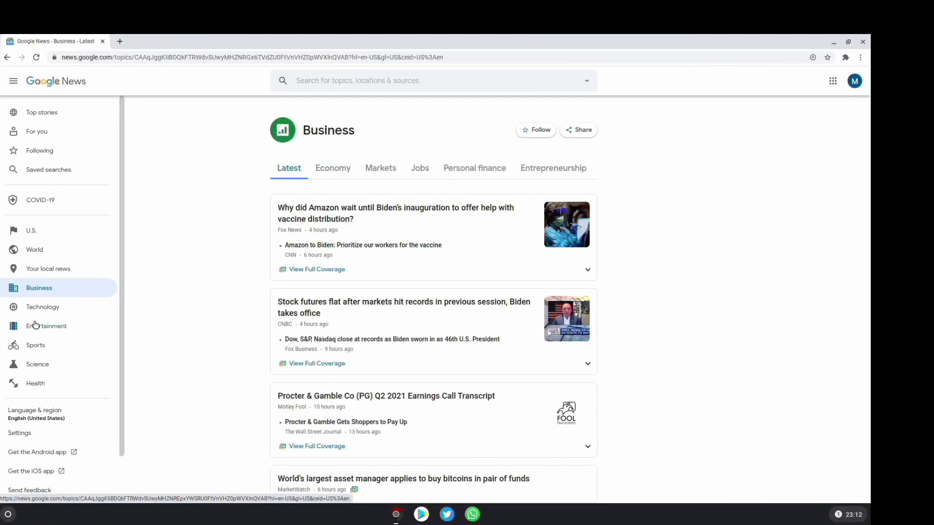
pyautogui.click(42, 311)
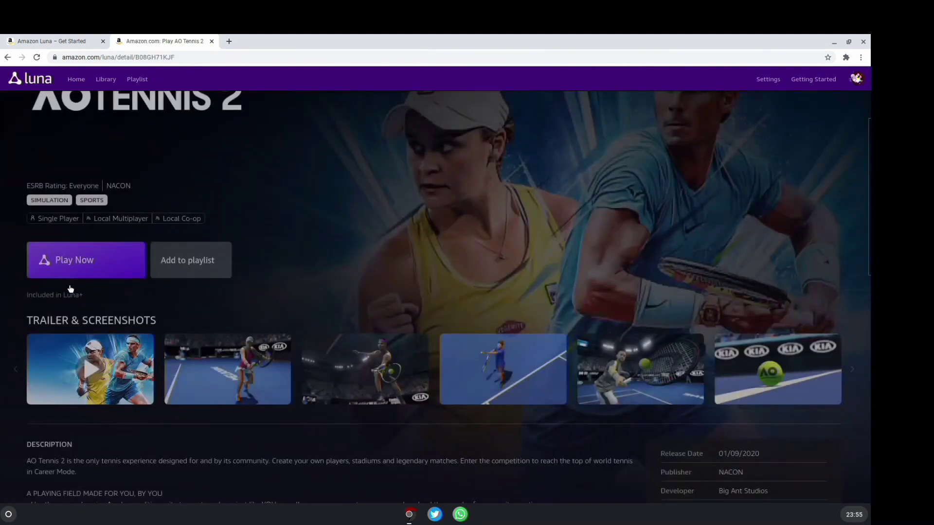
# Start playing AO Tennis 2 from its Amazon Luna game page
pyautogui.click(81, 279)
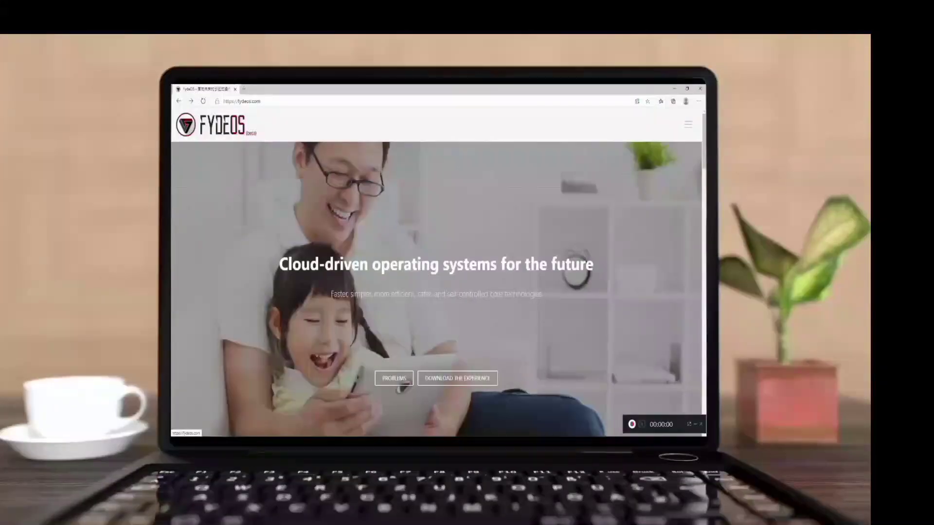
# Scroll fydeos.com down to the FydeOS for You Raspberry Pi 400 download card
pyautogui.scroll(-2, 437, 290)
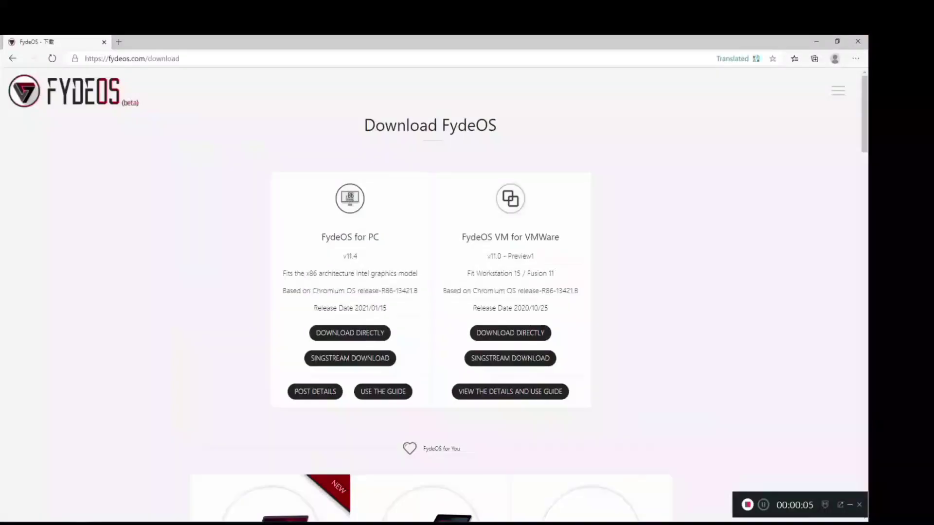
pyautogui.scroll(-15, 436, 292)
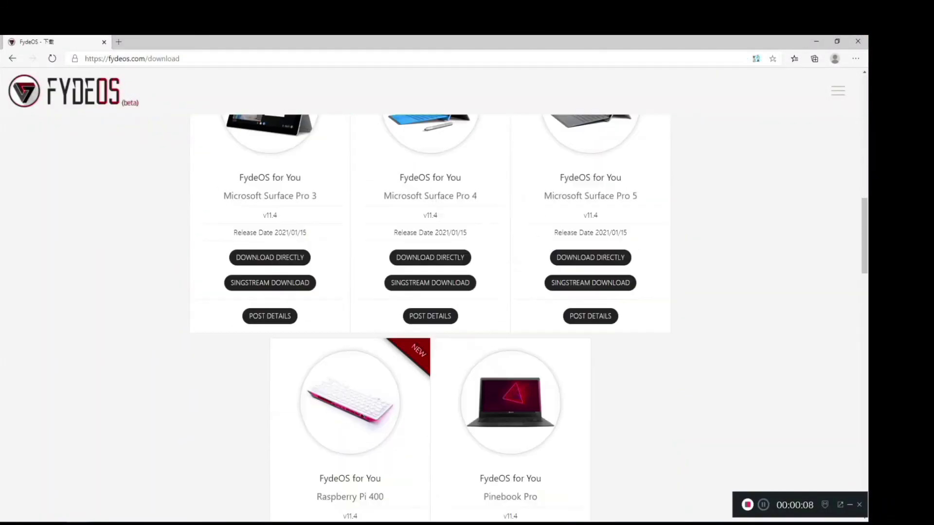
pyautogui.scroll(-3, 430, 316)
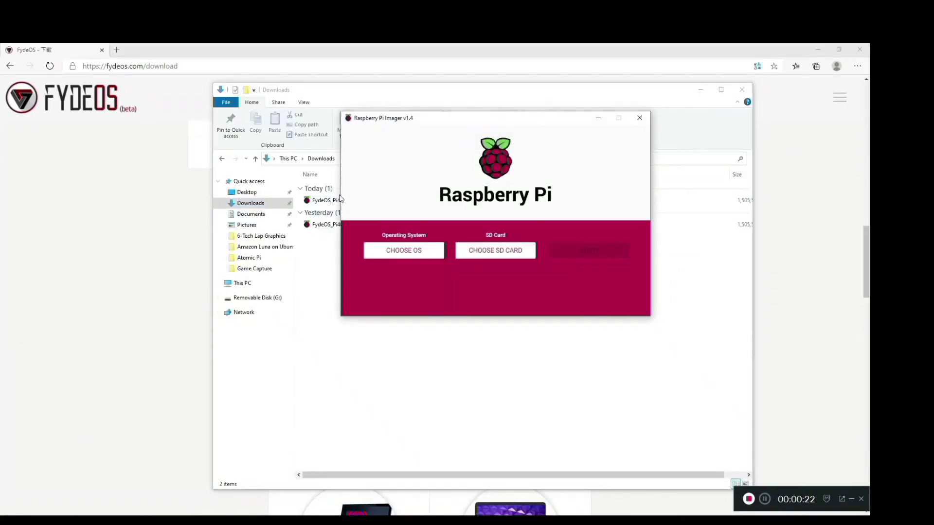
# Write the custom FydeOS Pi400 v11.4 image to the Toshiba external drive, confirming the erase
pyautogui.click(401, 251)
pyautogui.scroll(-3, 419, 210)
pyautogui.click(418, 289)
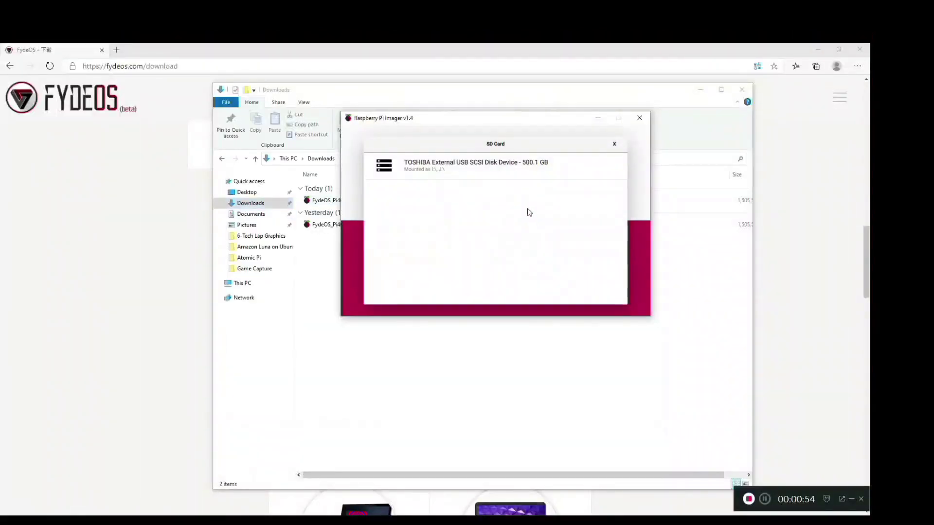
pyautogui.click(515, 173)
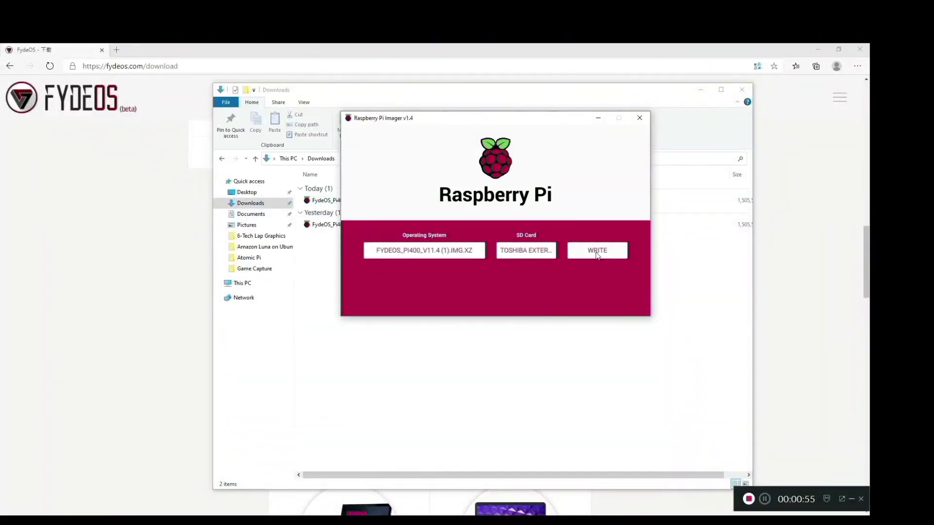
pyautogui.click(598, 252)
pyautogui.click(504, 253)
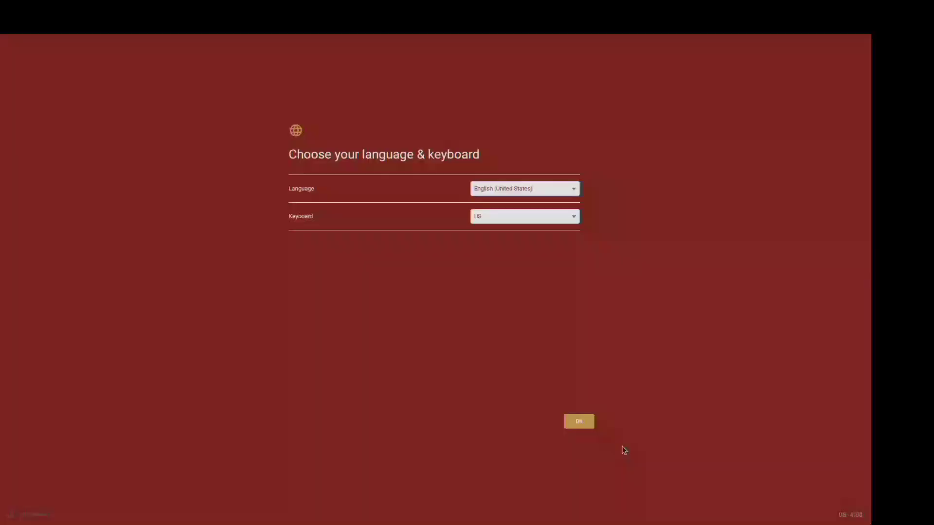
# Accept the default language and keyboard, pass the network step, and agree to the FydeOS license
pyautogui.click(578, 422)
pyautogui.click(574, 422)
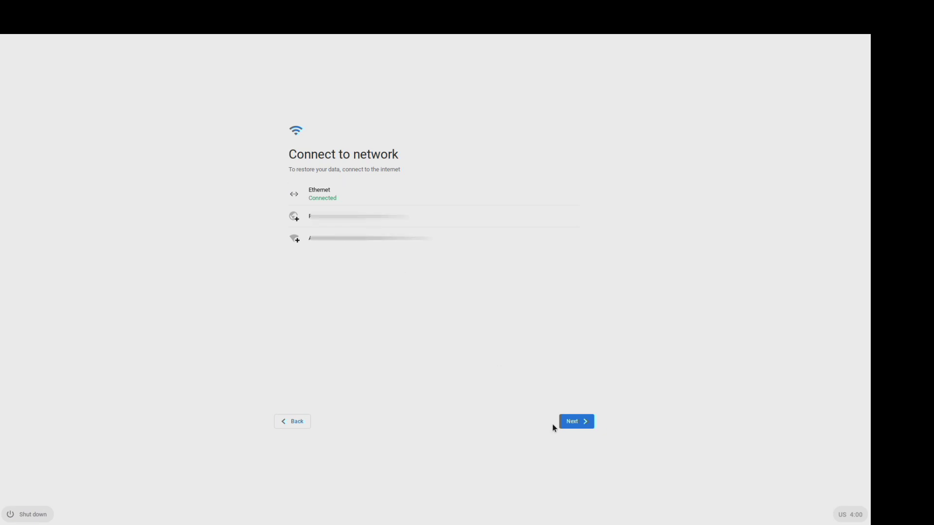
pyautogui.click(577, 424)
pyautogui.scroll(-15, 562, 247)
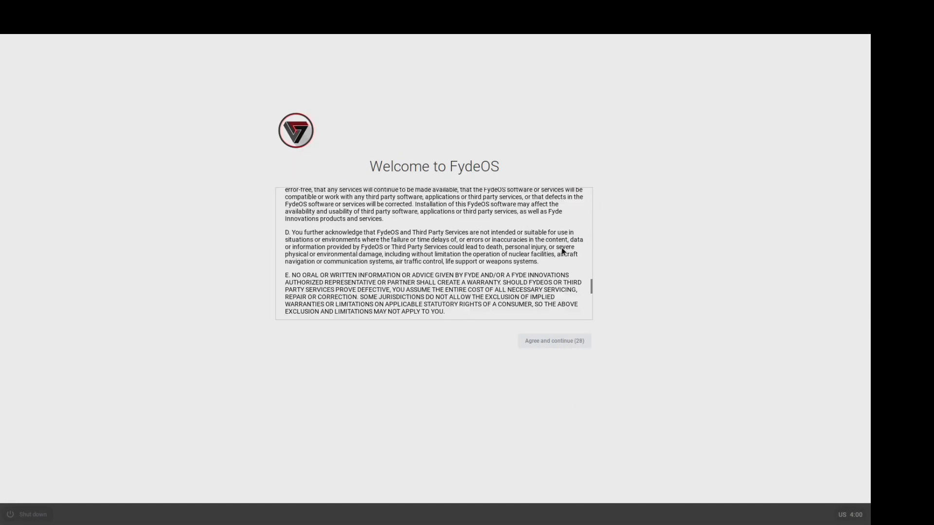
pyautogui.click(555, 341)
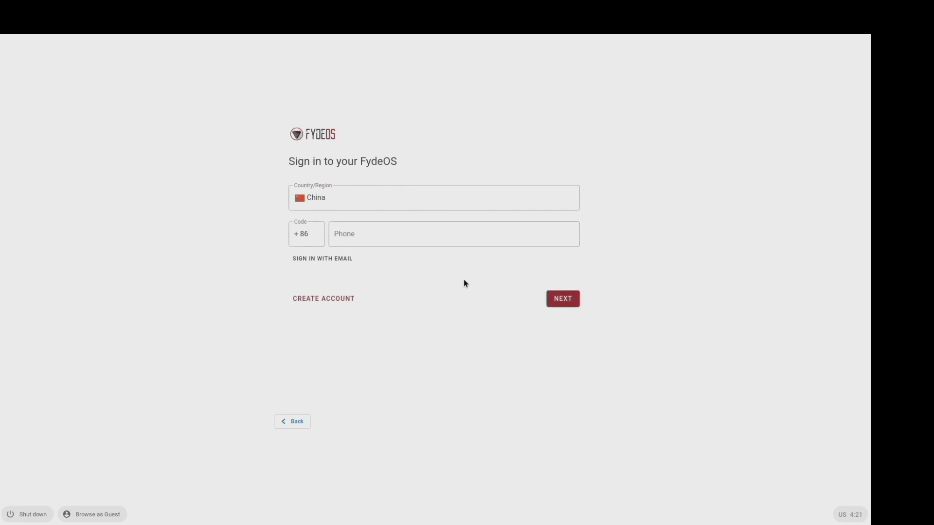
# Set region code +1, sign in by email, and decline device tips and the improvement plan
pyautogui.press('BackSpace')
pyautogui.press('BackSpace')
pyautogui.write('1')
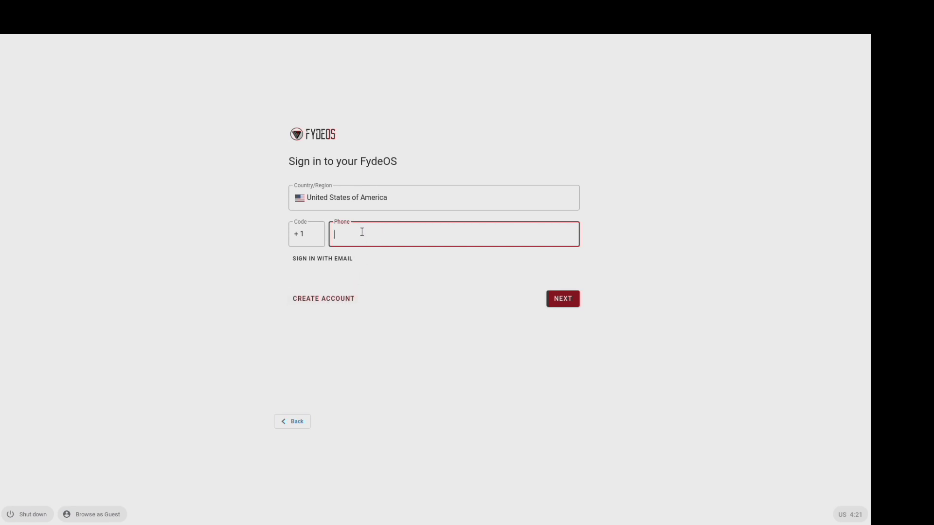
pyautogui.click(335, 257)
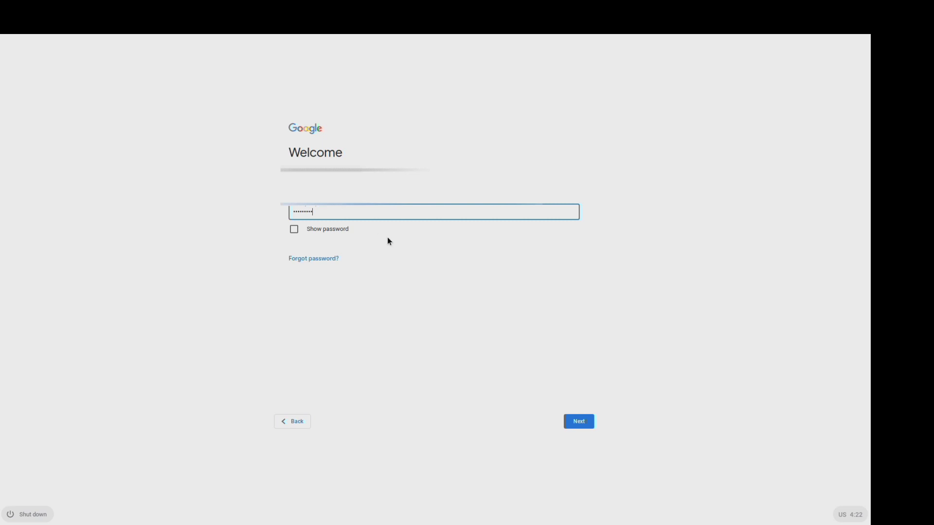
pyautogui.click(571, 193)
pyautogui.click(570, 213)
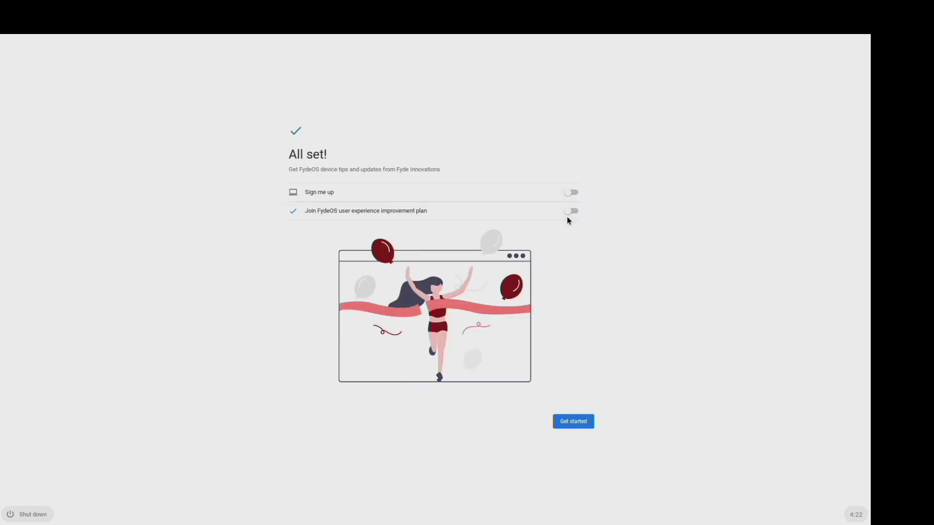
# Finish setup and set the dog video's playback quality to 1080p
pyautogui.click(568, 423)
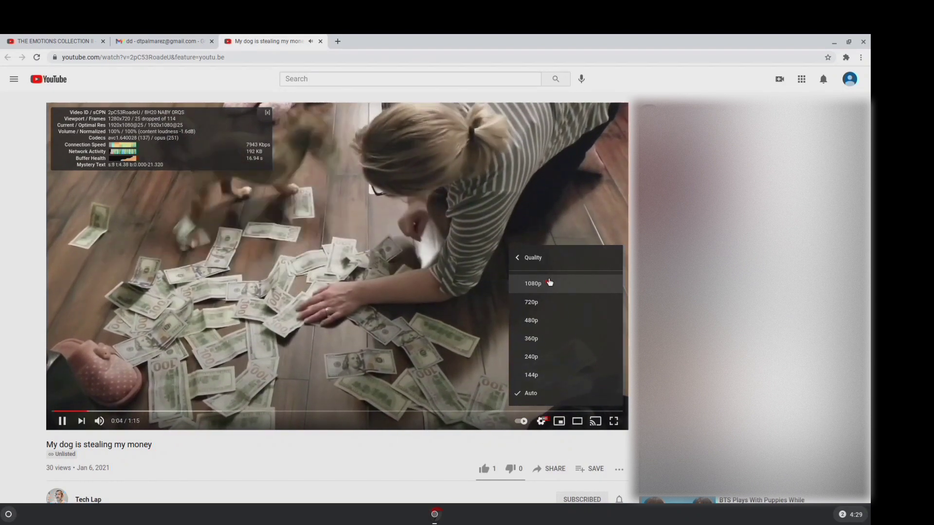
pyautogui.click(550, 283)
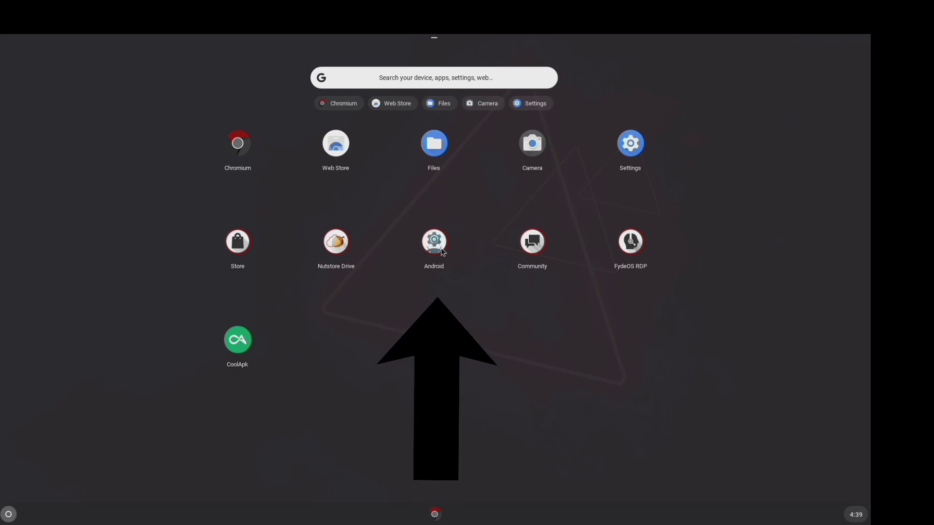
# Accept the Android EULA, launch the subsystem, close Android Settings, and return to the launcher
pyautogui.click(443, 252)
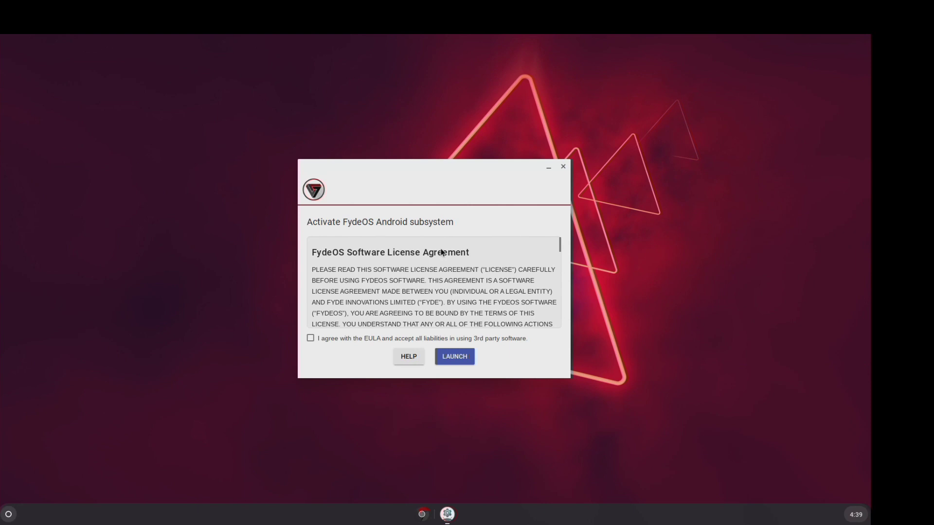
pyautogui.click(348, 343)
pyautogui.click(456, 358)
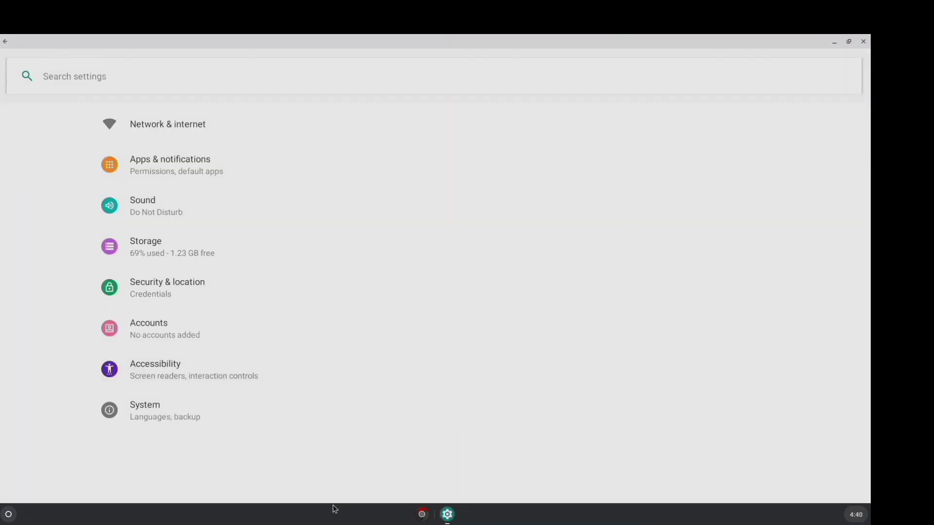
pyautogui.click(864, 42)
pyautogui.press('super')
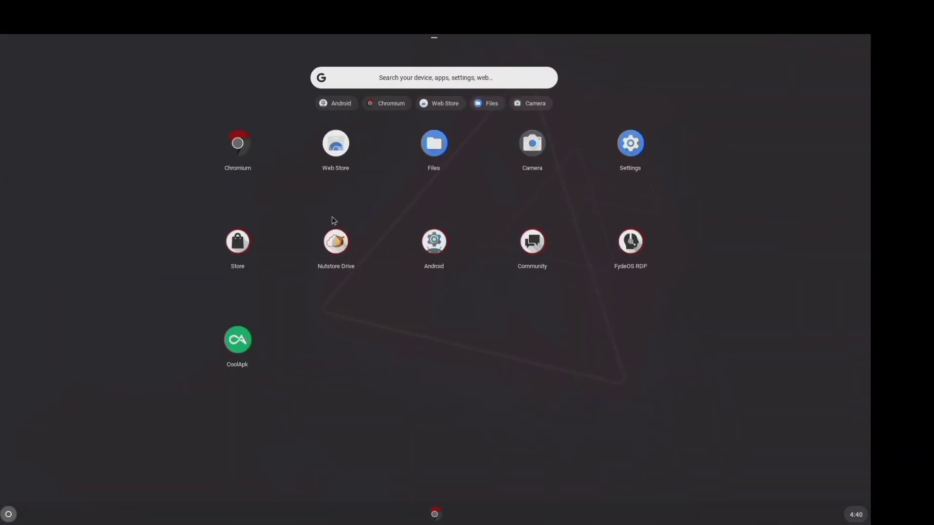
# Browse the FydeOS Web Store and run then dismiss a check for app updates
pyautogui.click(238, 243)
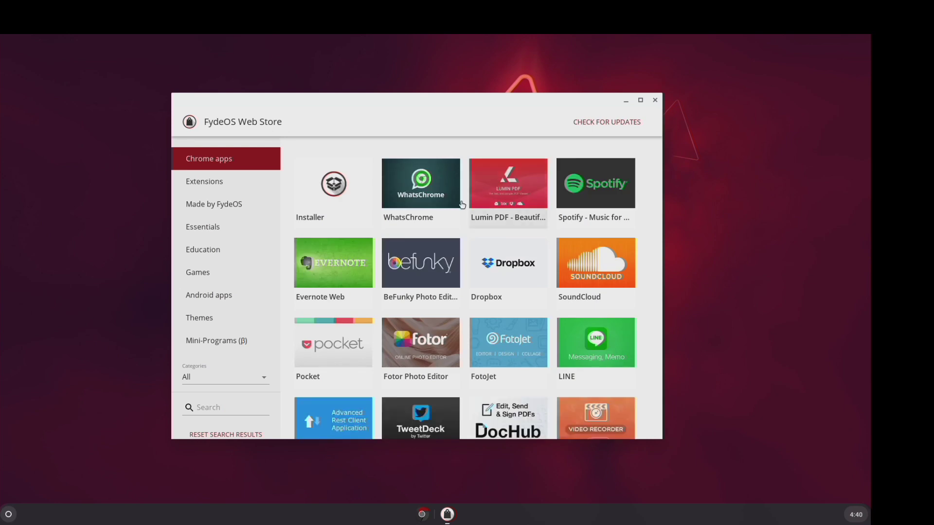
pyautogui.scroll(-15, 439, 208)
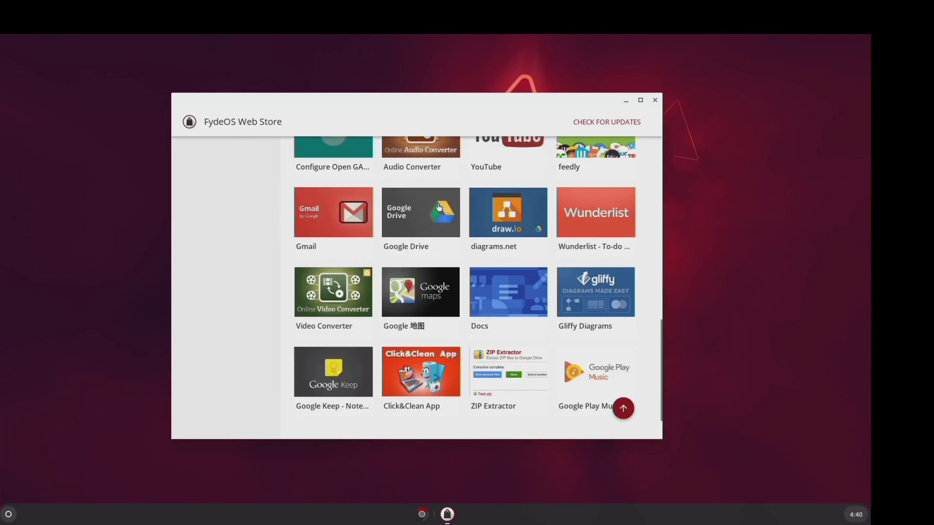
pyautogui.scroll(-13, 439, 208)
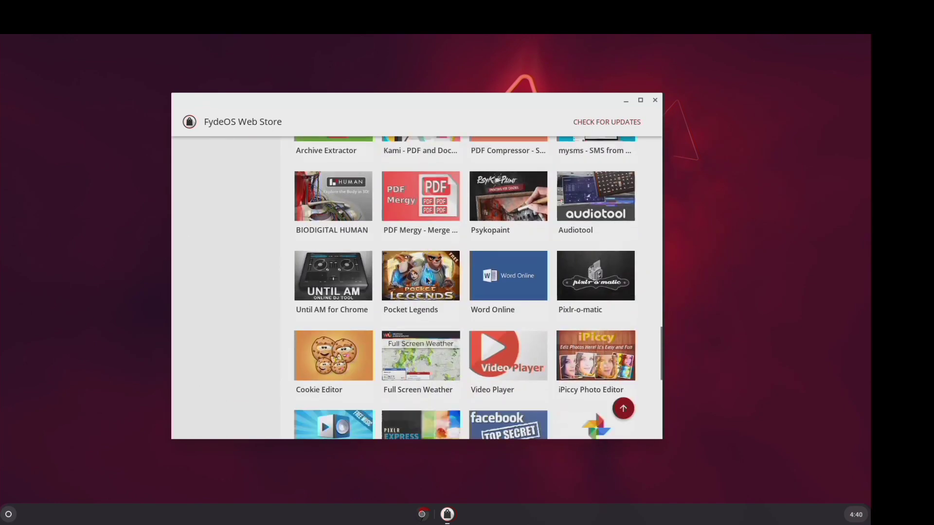
pyautogui.scroll(-5, 427, 280)
pyautogui.scroll(20, 427, 277)
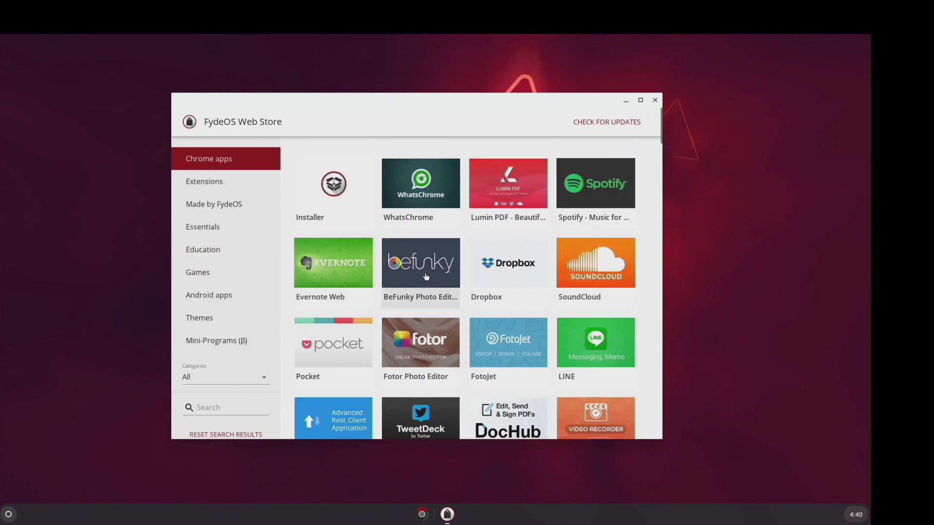
pyautogui.click(608, 124)
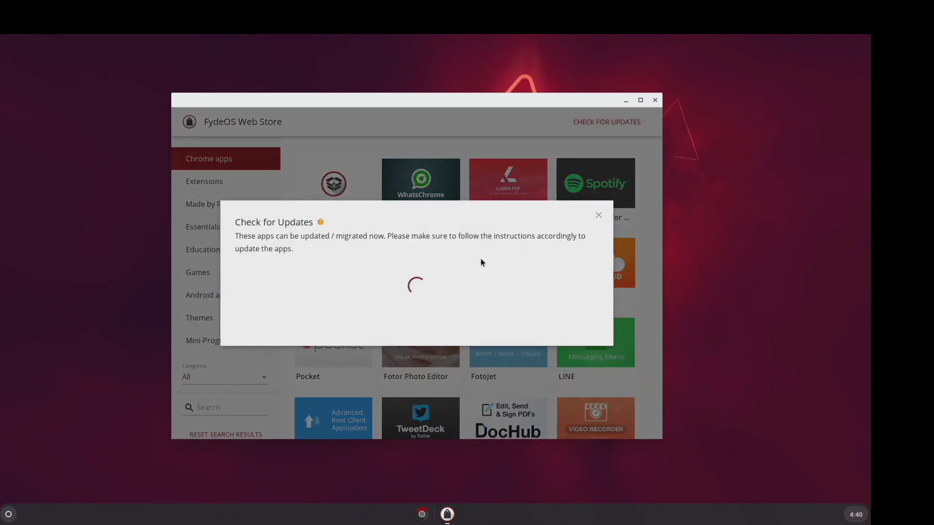
pyautogui.click(598, 215)
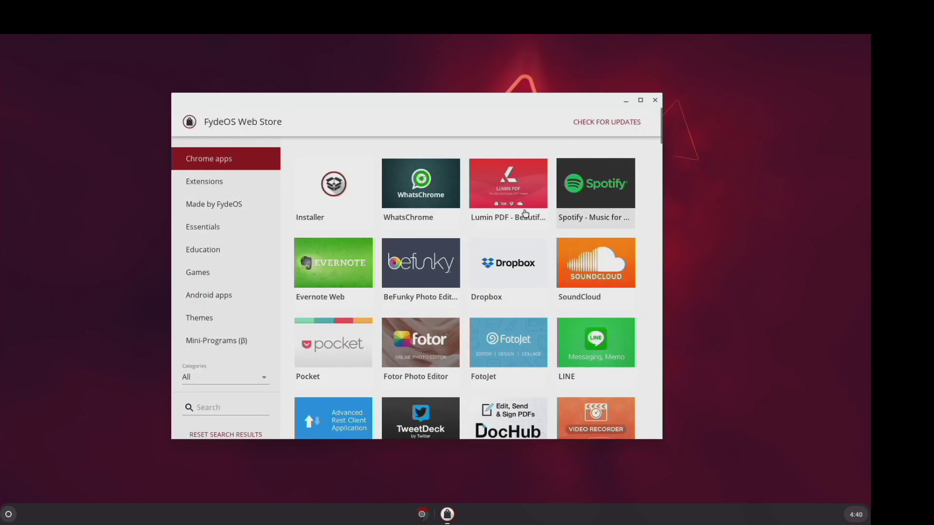
# Install Spotify from its store details page, then close the extra browser tab
pyautogui.click(584, 190)
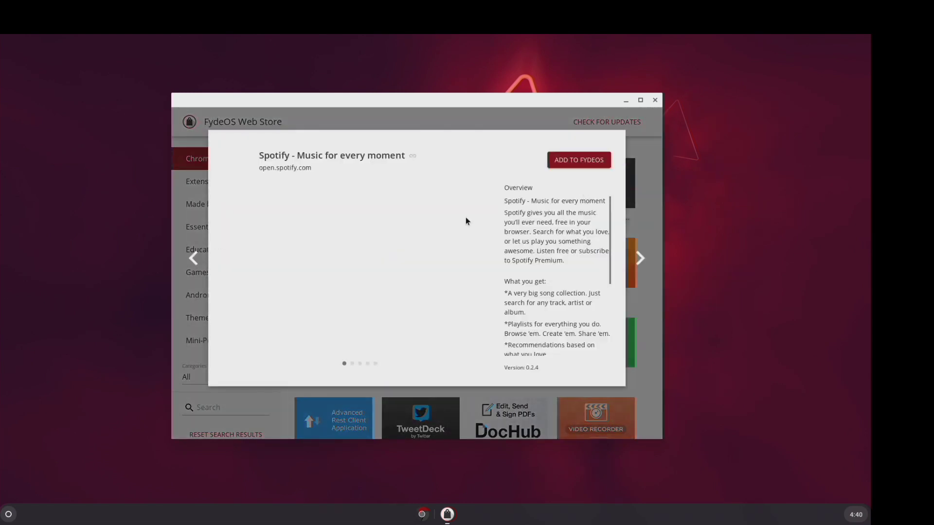
pyautogui.click(572, 162)
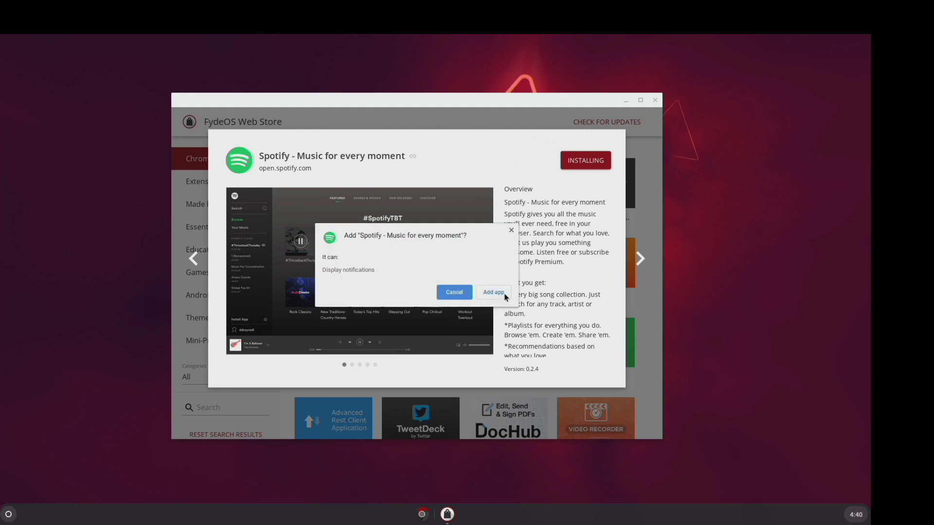
pyautogui.click(503, 293)
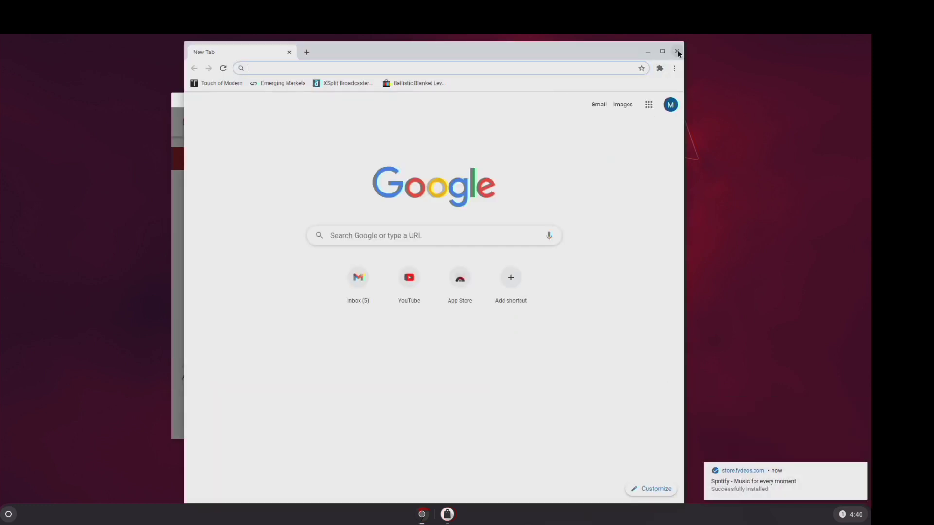
pyautogui.click(678, 52)
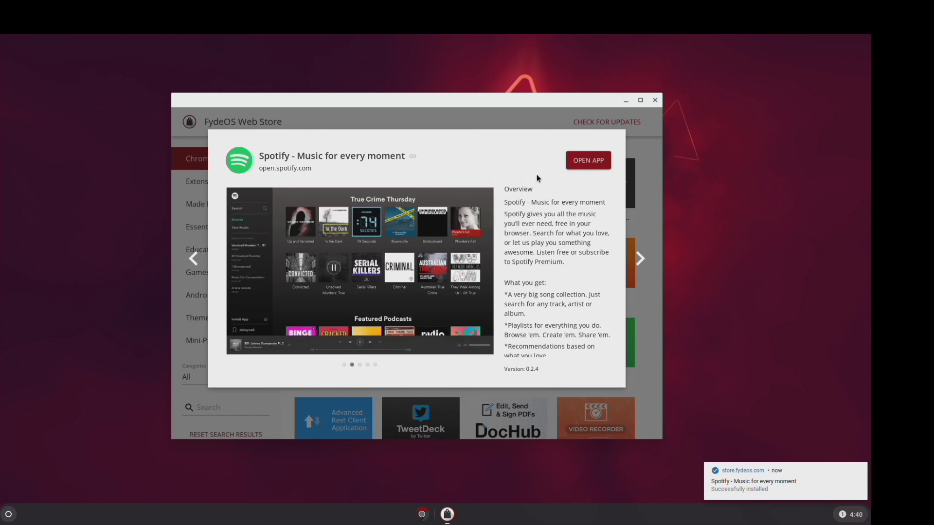
# Try opening Spotify, close it and its details, and return to the Extensions category
pyautogui.click(579, 166)
pyautogui.click(678, 49)
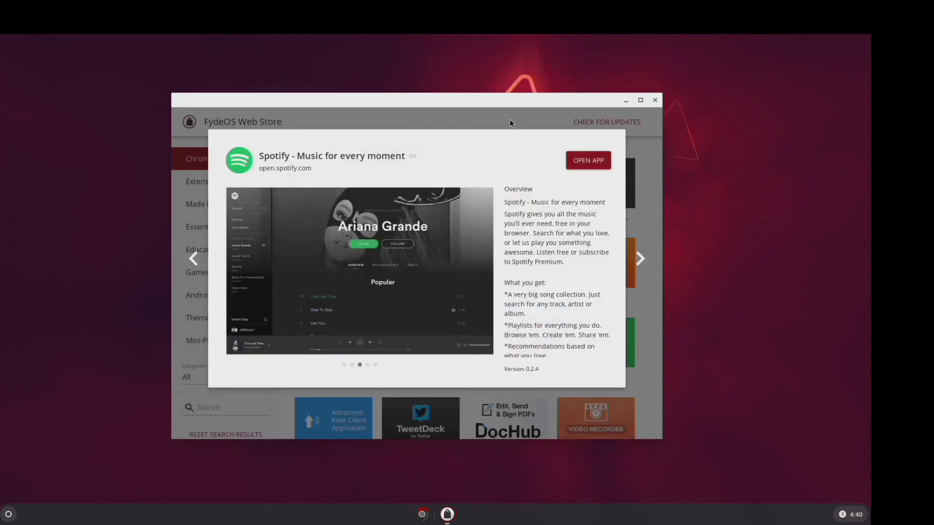
pyautogui.click(510, 120)
pyautogui.click(219, 183)
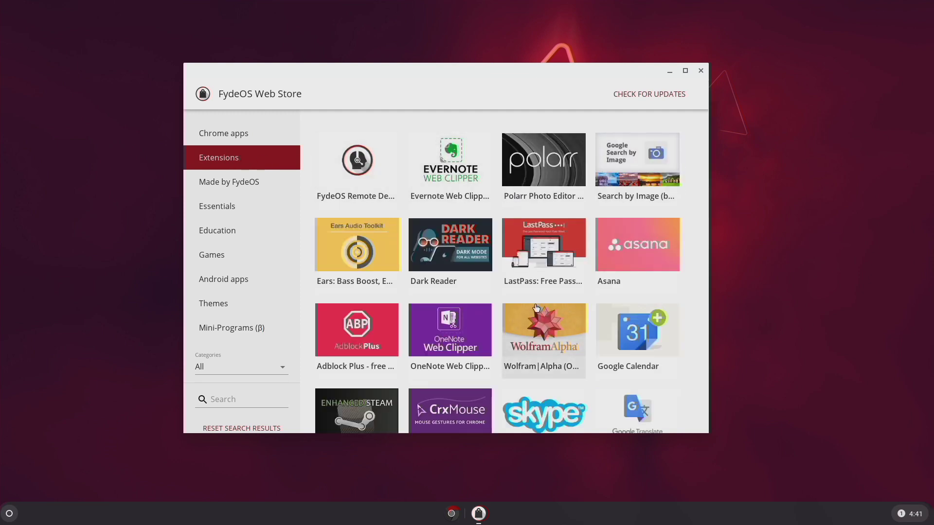
# Add Configure Open GApps from the Web Store's Made by FydeOS list, approve its permissions, and launch it
pyautogui.scroll(-1, 536, 308)
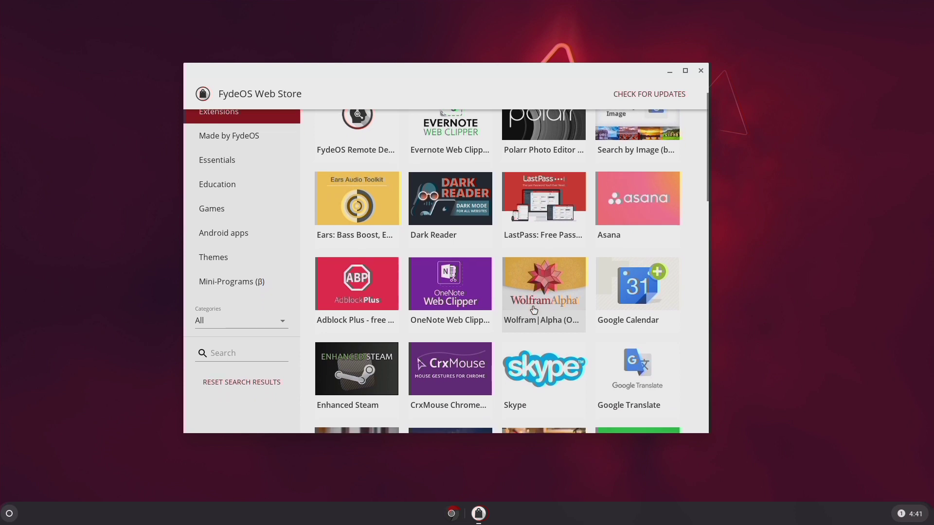
pyautogui.scroll(1, 534, 310)
pyautogui.click(223, 183)
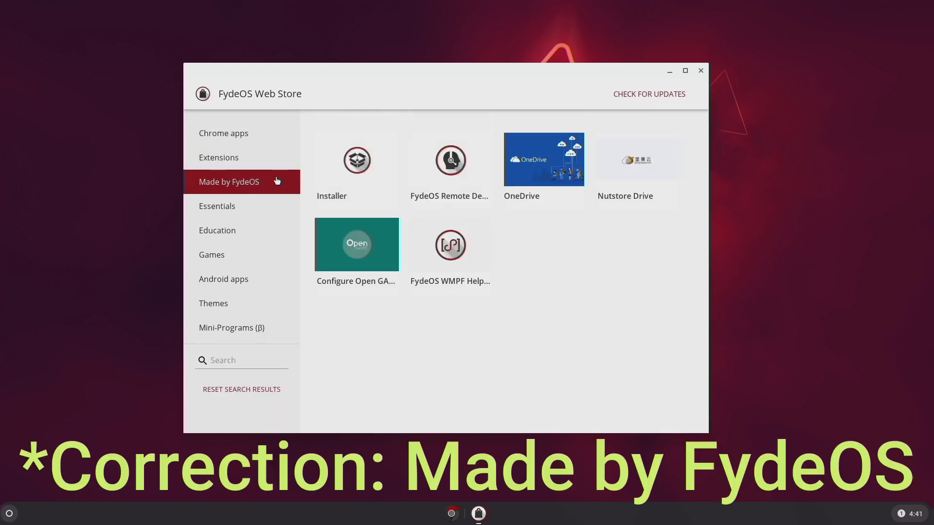
pyautogui.click(347, 249)
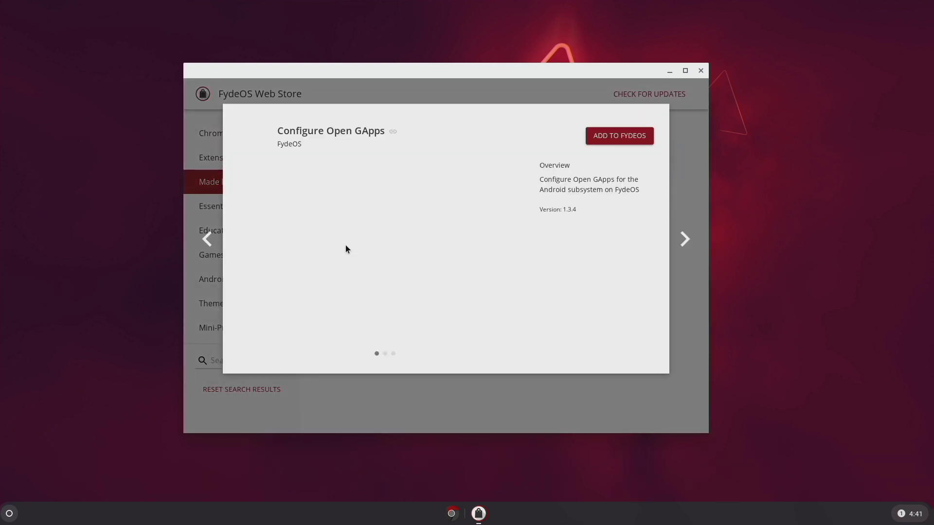
pyautogui.click(606, 141)
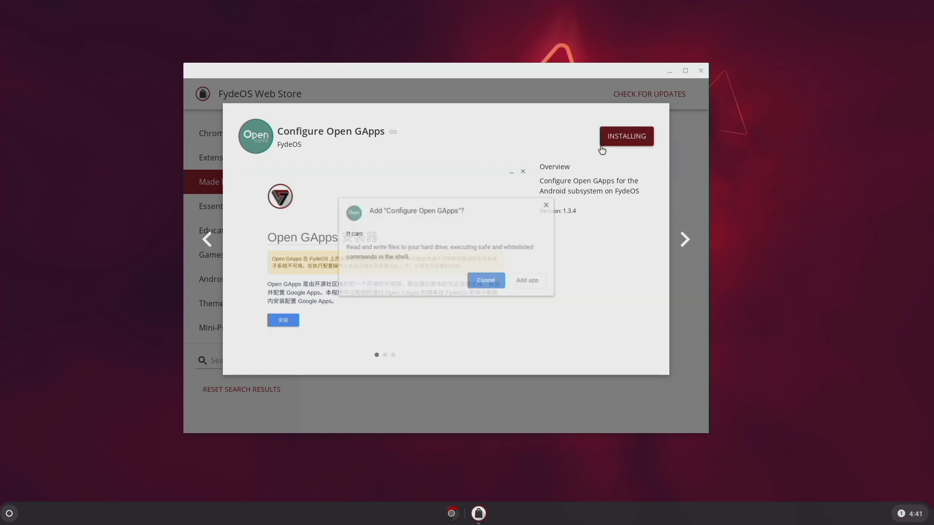
pyautogui.click(527, 283)
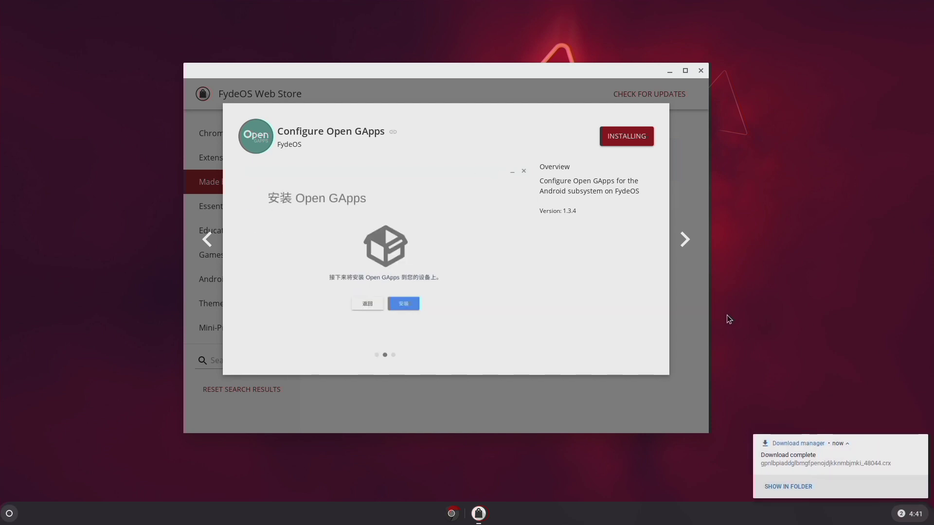
pyautogui.click(629, 136)
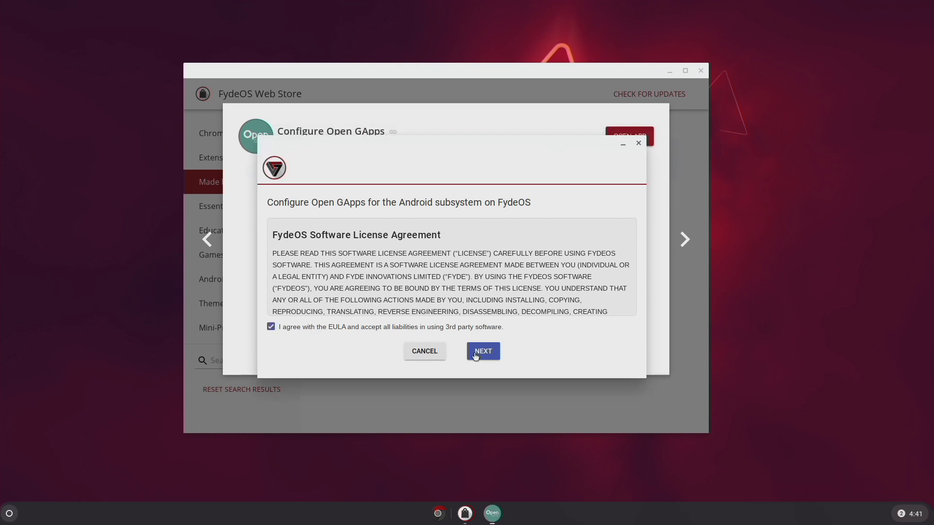
# Accept the Open GApps EULA and confirm the install, which stops at 40% with an IO error
pyautogui.click(491, 351)
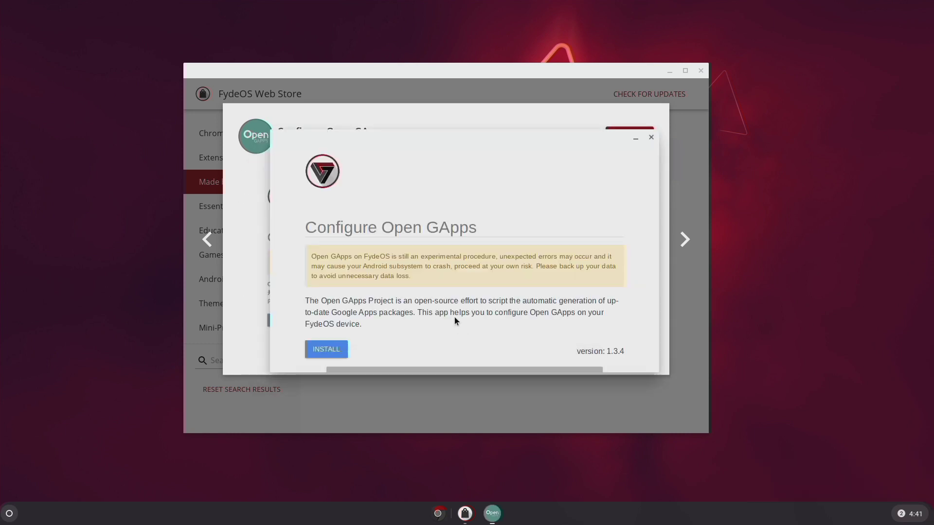
pyautogui.click(327, 353)
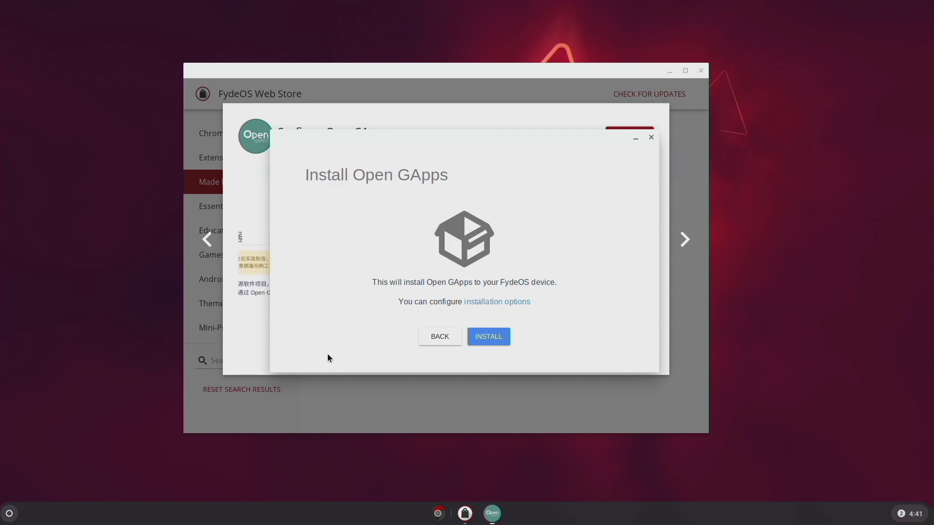
pyautogui.click(491, 340)
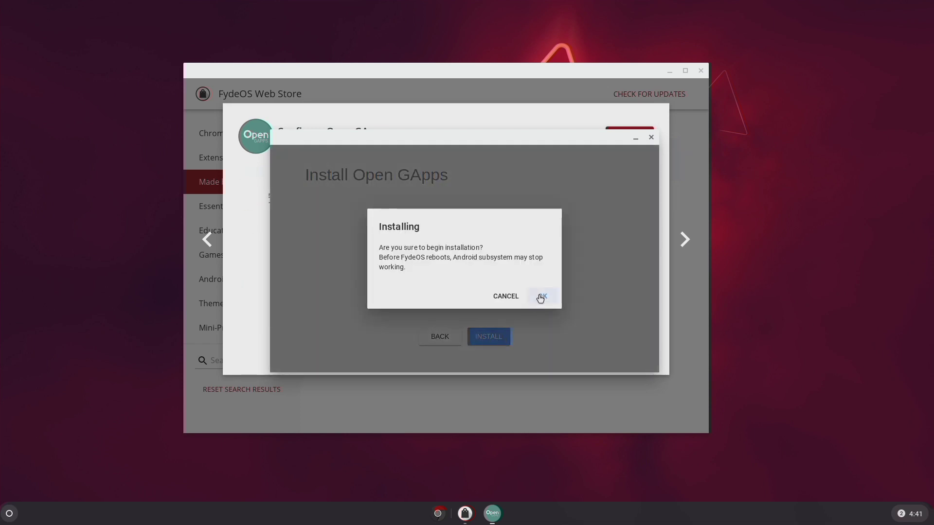
pyautogui.click(541, 297)
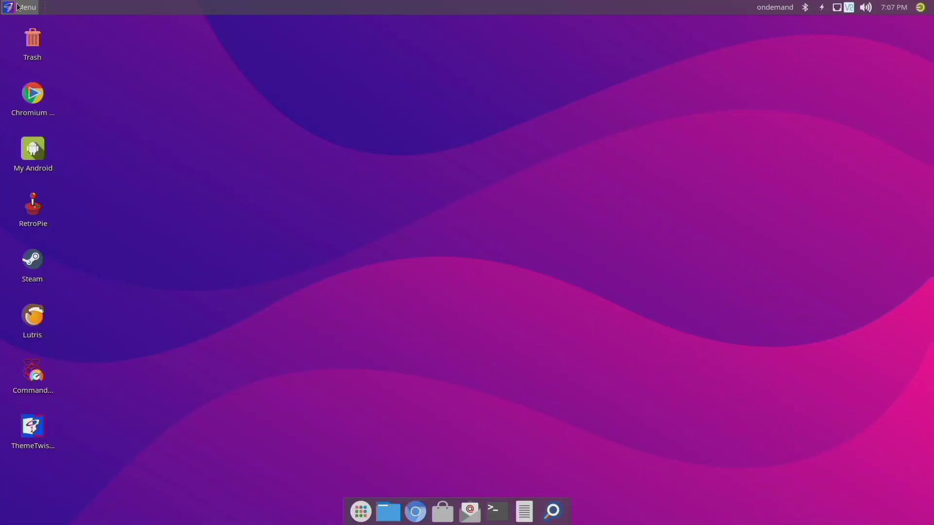
# Open the Twister OS Menu and show the System submenu listing GParted
pyautogui.click(17, 7)
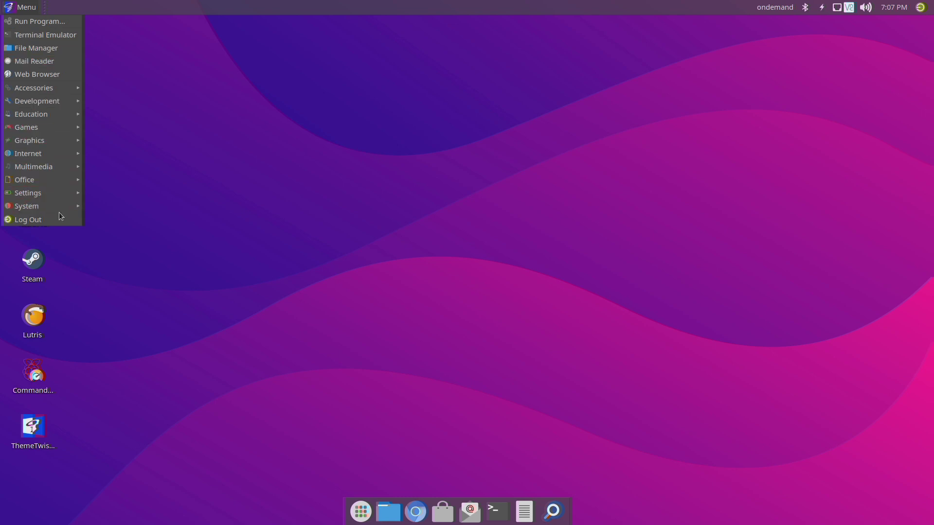
pyautogui.moveTo(59, 208)
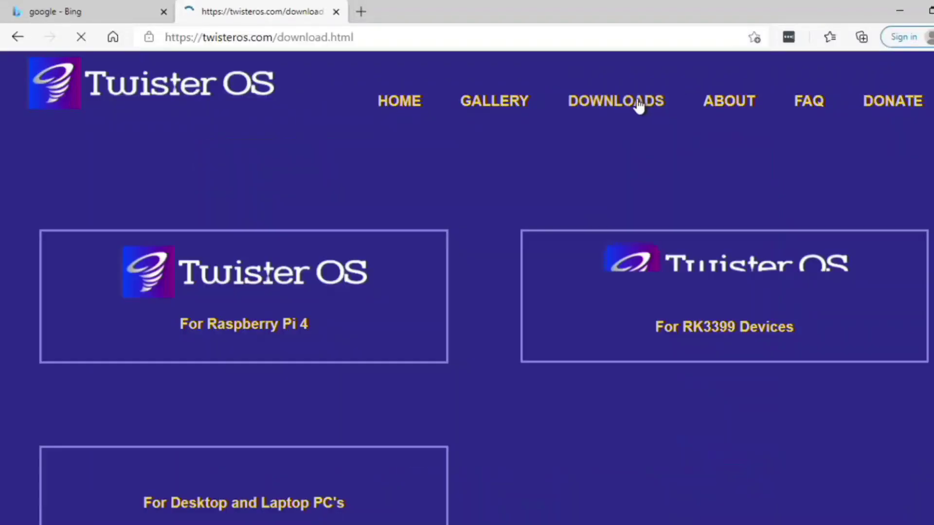
# Scroll through the Twister OS download page and the Tech Lap channel's videos
pyautogui.scroll(-3, 289, 217)
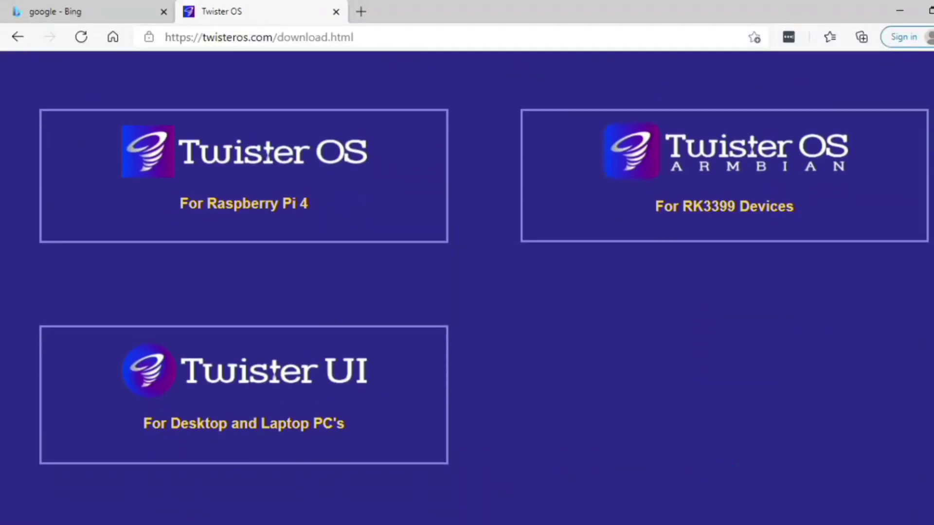
pyautogui.scroll(2, 290, 217)
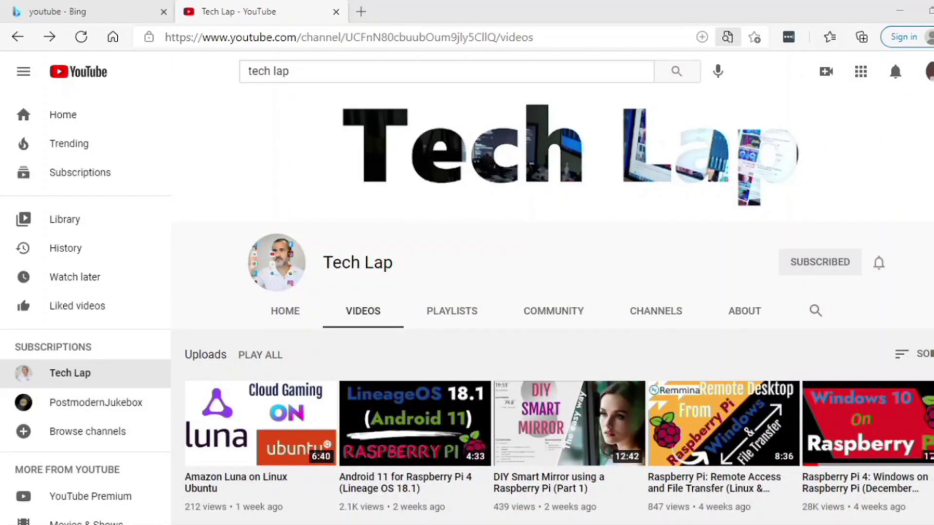
pyautogui.scroll(-8, 293, 364)
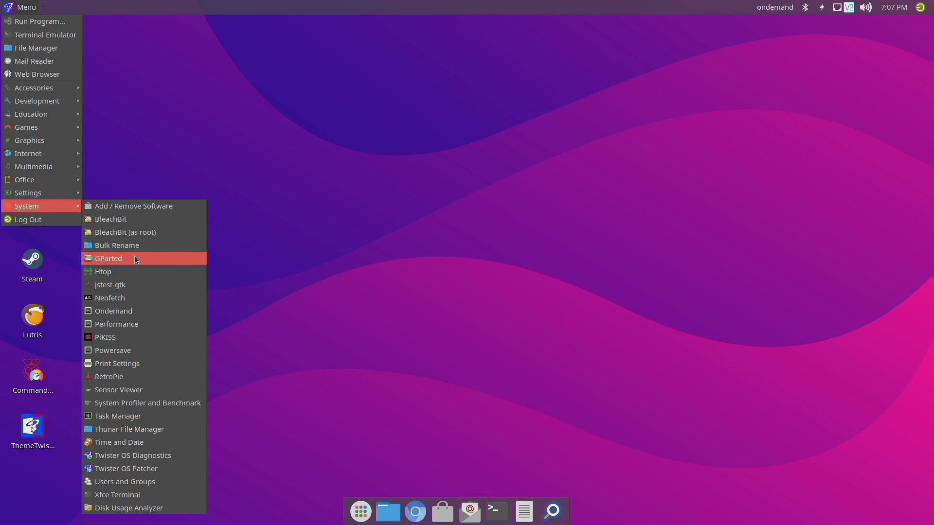
# Launch GParted with admin rights by entering the account password, then centre its window
pyautogui.click(136, 259)
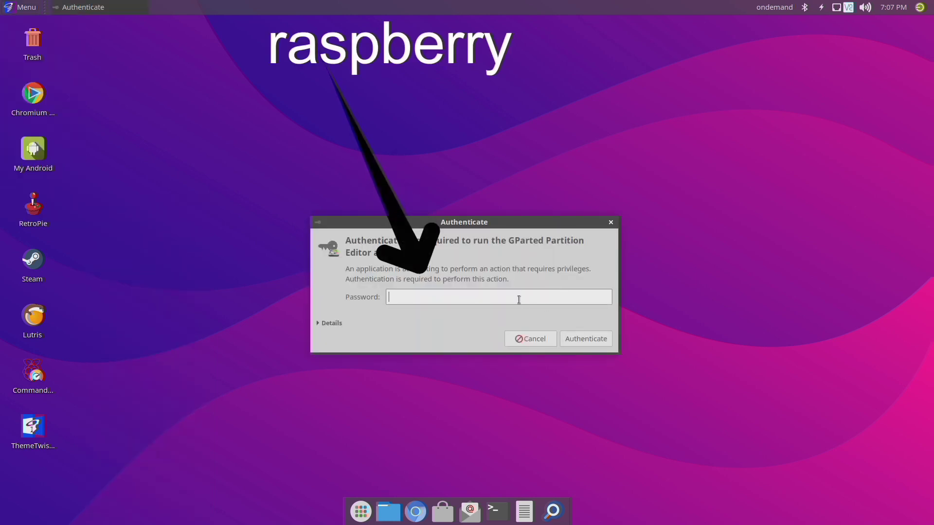
pyautogui.write('raspberr')
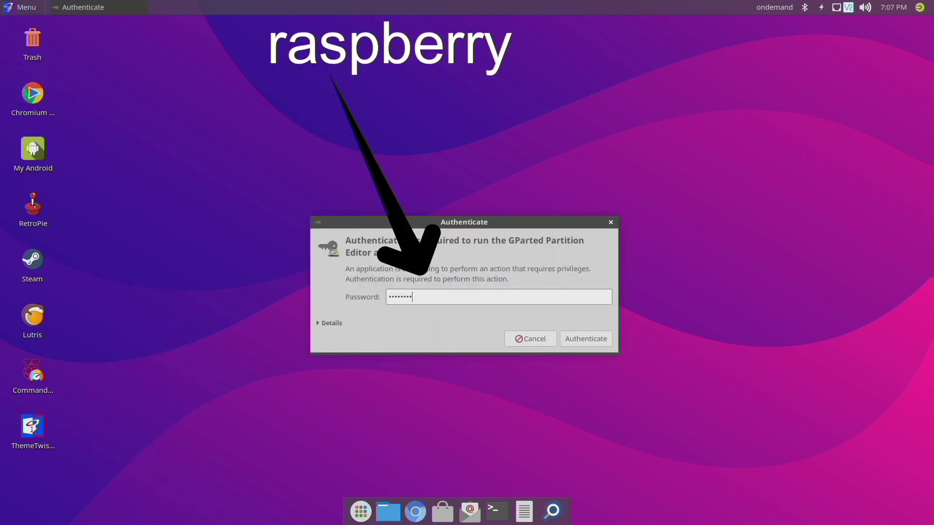
pyautogui.write('y')
pyautogui.press('Return')
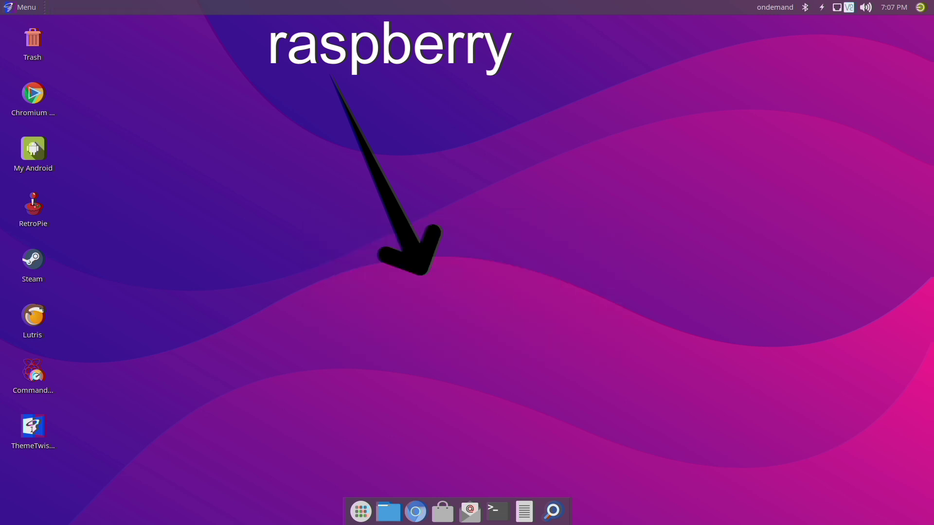
pyautogui.moveTo(268, 22); pyautogui.dragTo(497, 77)
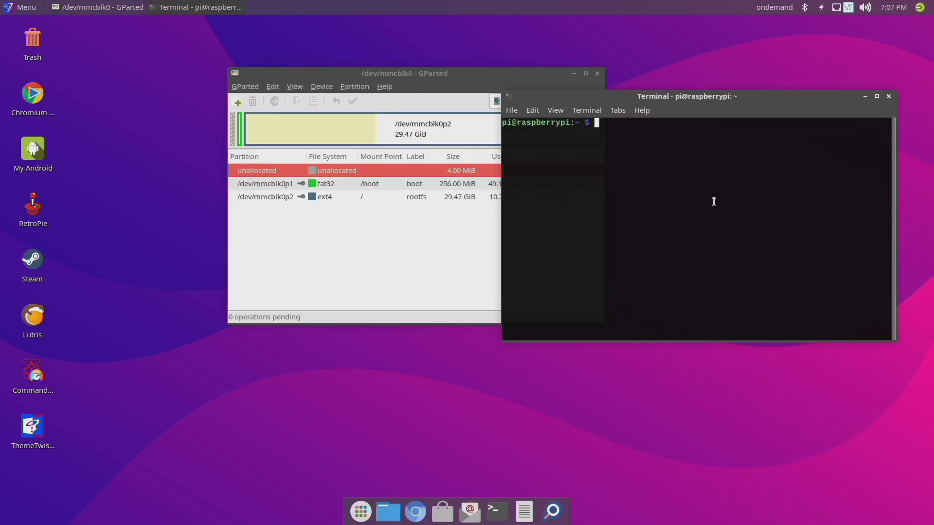
# Type 'sudo apt-get install gparted' in the terminal, close the terminal, and open GParted's drive list
pyautogui.write('sudo apt-get install gparted')
pyautogui.moveTo(753, 124); pyautogui.dragTo(618, 126)
pyautogui.click(637, 141)
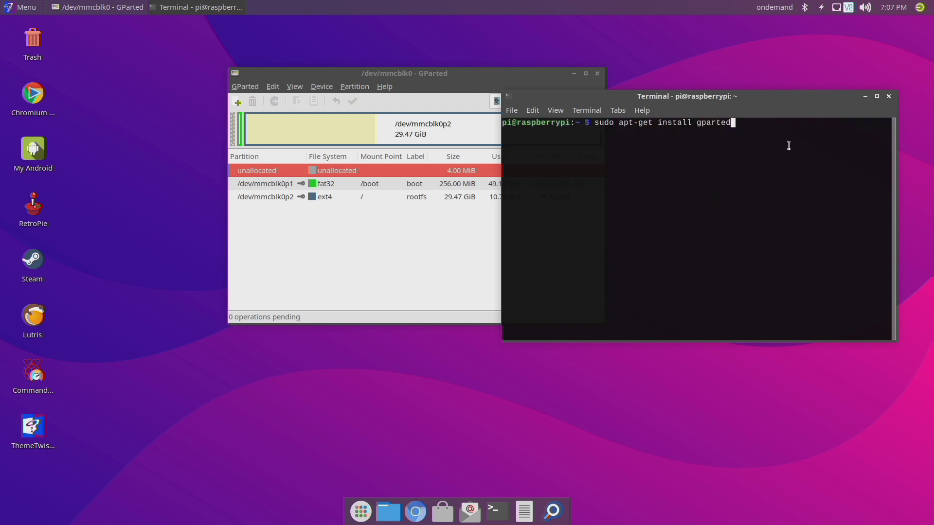
pyautogui.click(889, 97)
pyautogui.click(564, 106)
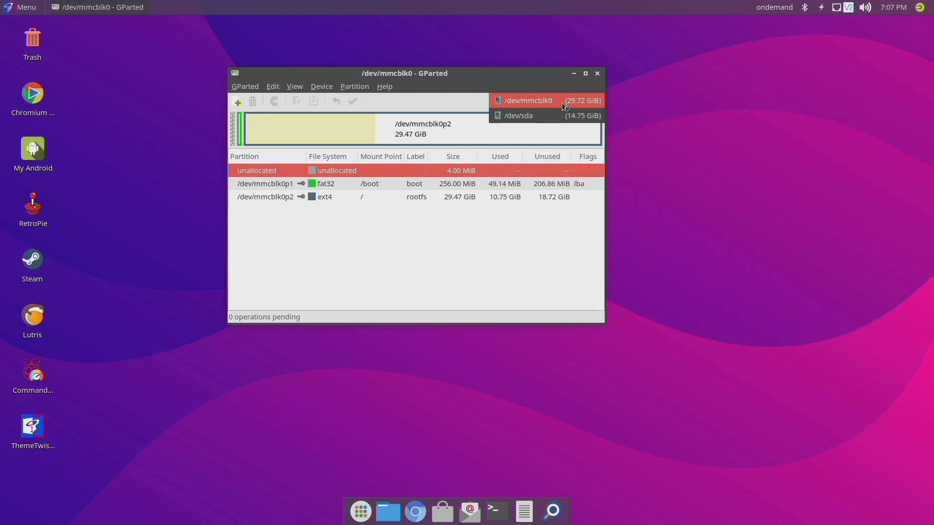
# Switch to /dev/sda and queue resizing the STATE partition /dev/sda1 to 12000 MiB
pyautogui.click(575, 117)
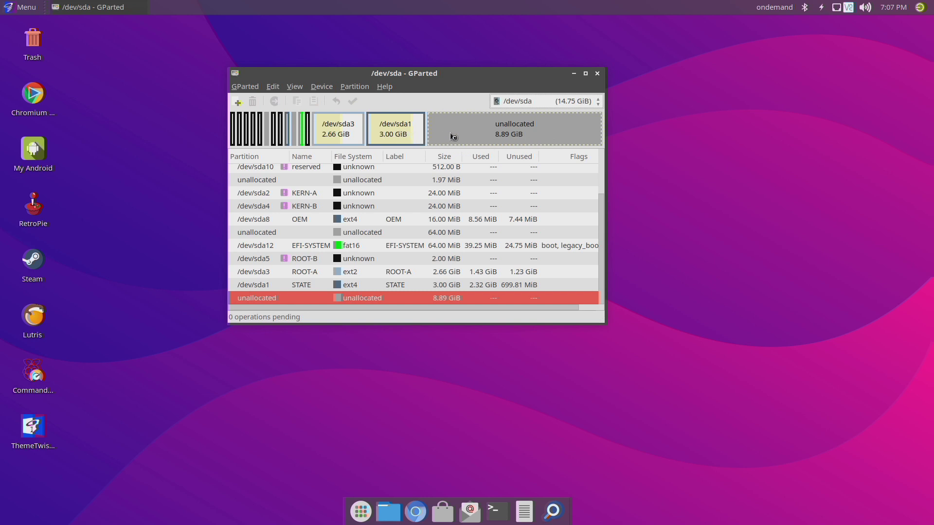
pyautogui.click(418, 139)
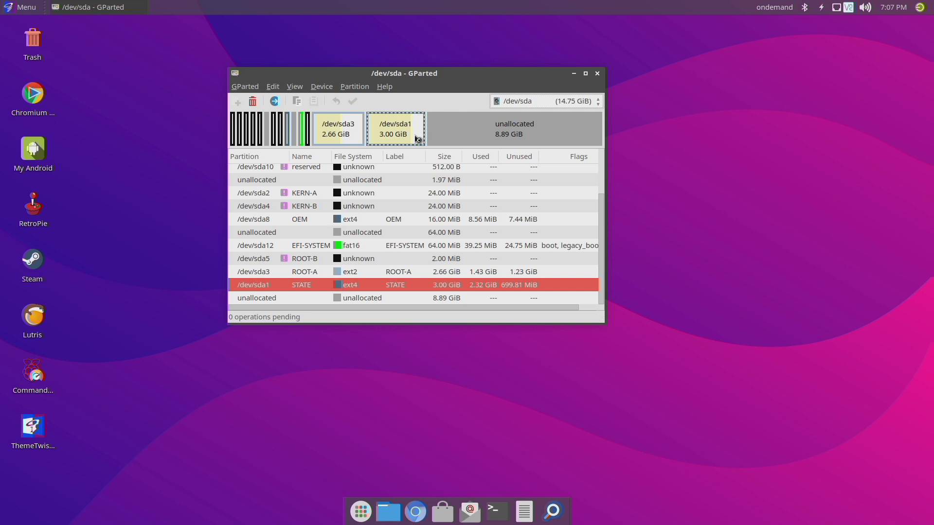
pyautogui.rightClick(416, 139)
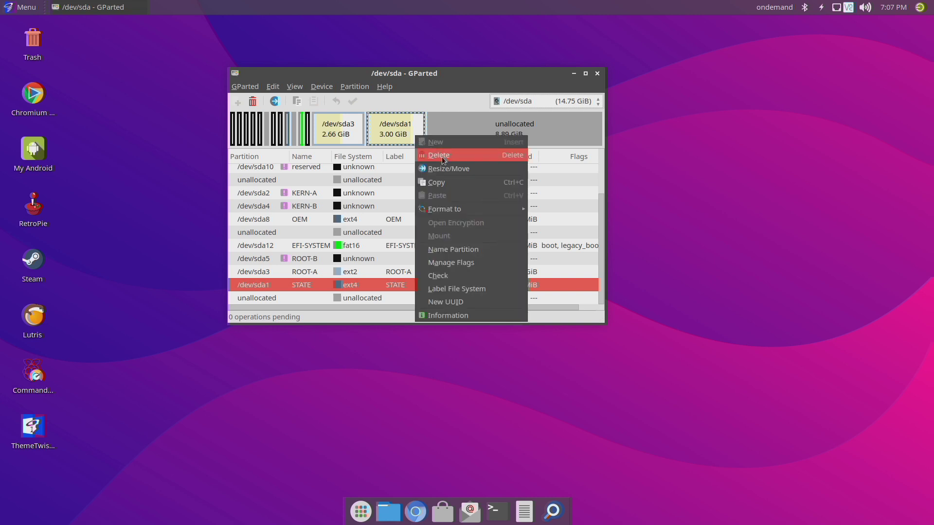
pyautogui.click(451, 170)
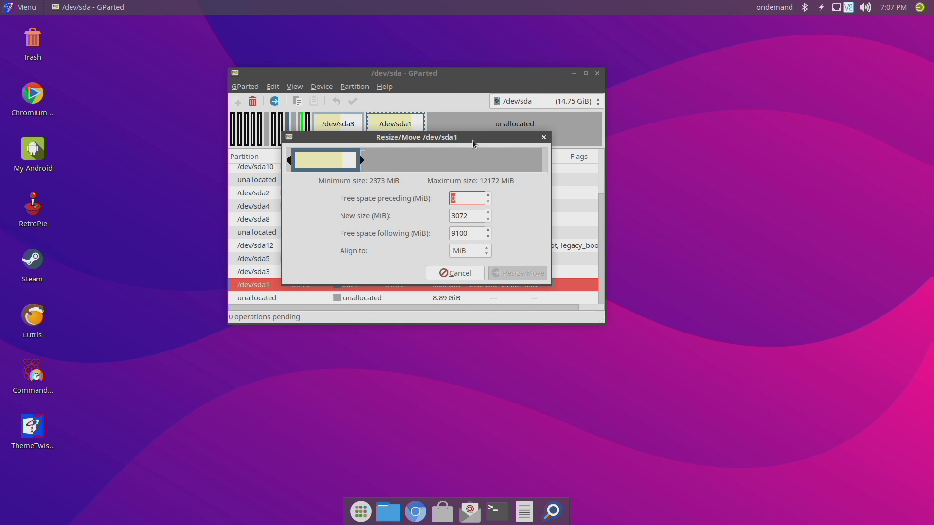
pyautogui.moveTo(473, 142); pyautogui.dragTo(314, 186)
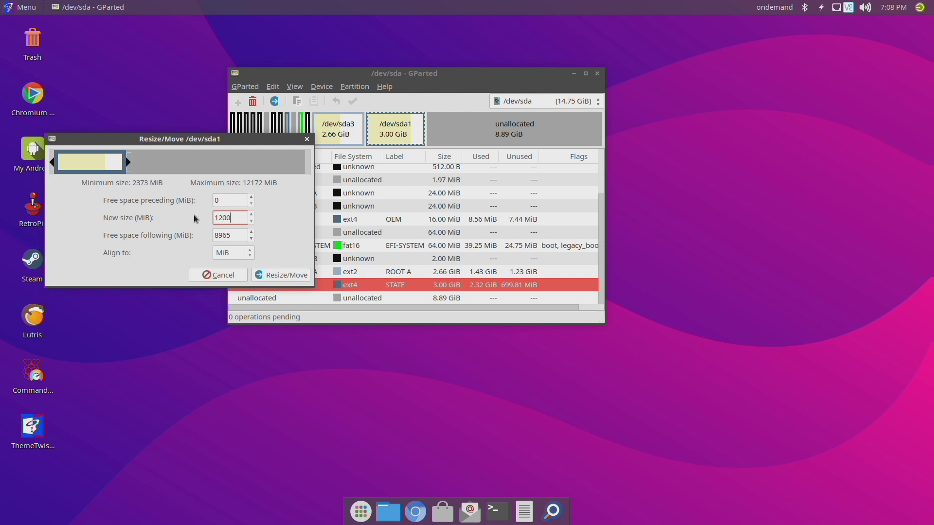
pyautogui.click(269, 277)
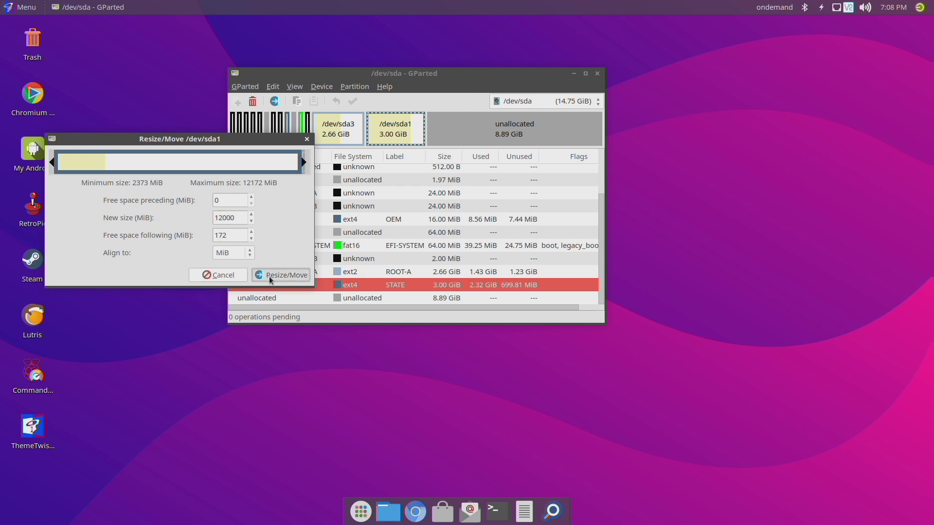
# Apply the pending resize so /dev/sda1 grows from 3.00 GiB to 11.72 GiB
pyautogui.click(353, 102)
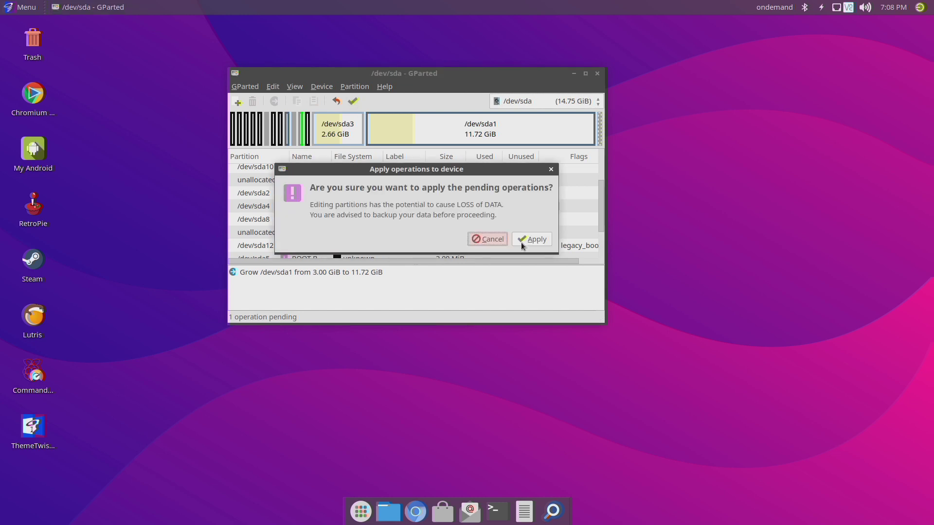
pyautogui.click(545, 245)
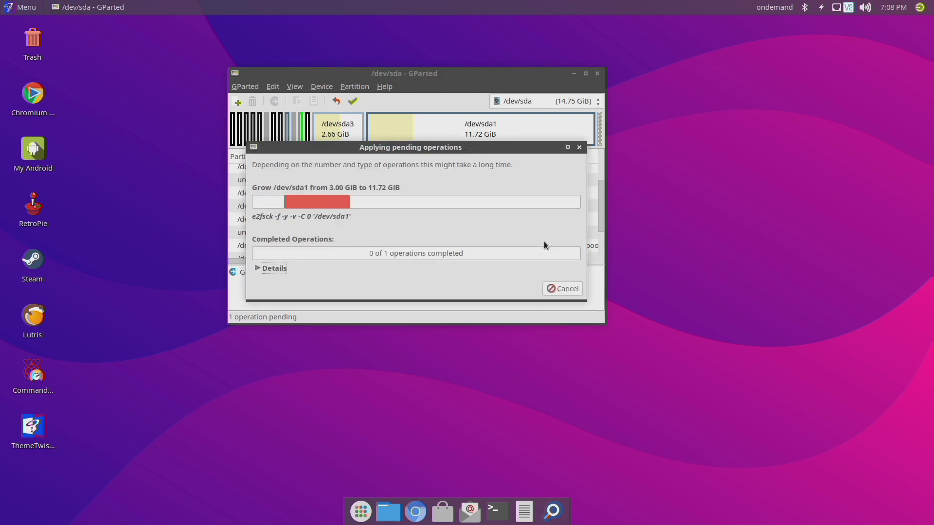
pyautogui.moveTo(485, 148); pyautogui.dragTo(778, 235)
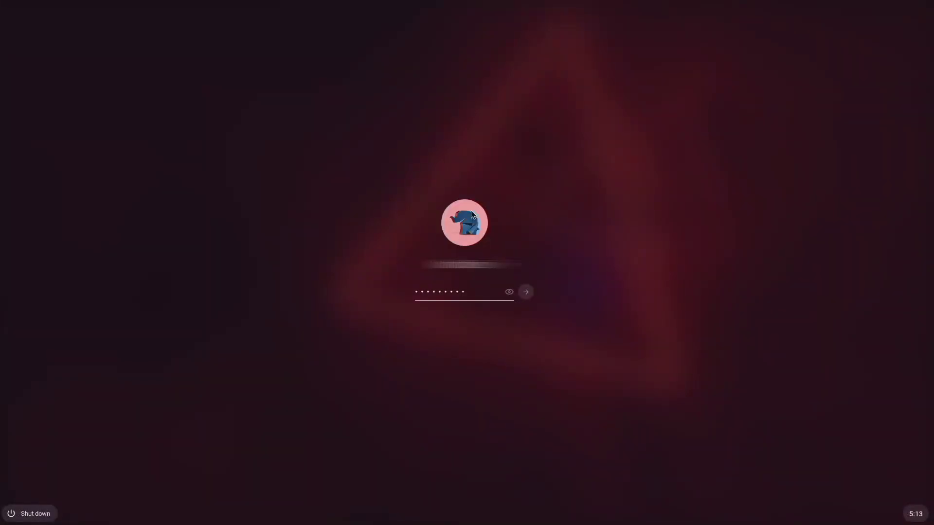
# Log in to FydeOS and start the Open GApps installation in Configure Open GApps
pyautogui.press('Return')
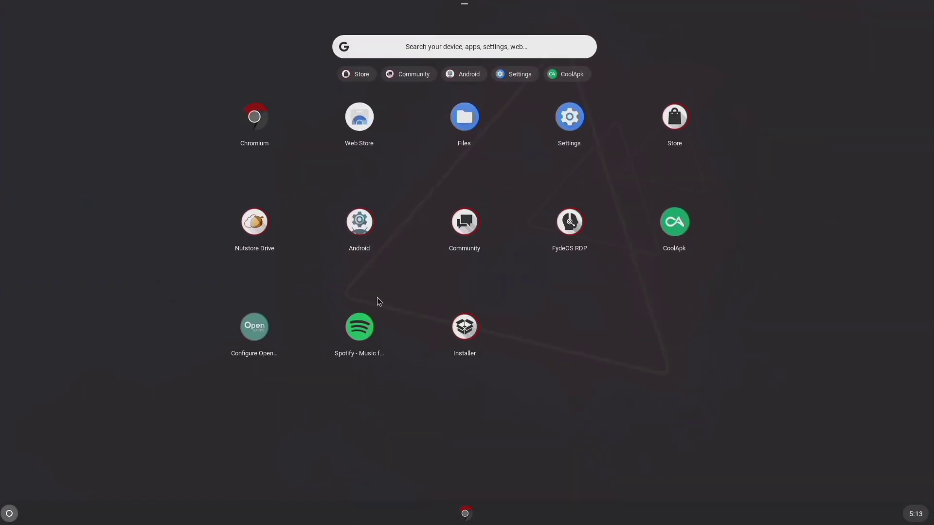
pyautogui.click(245, 325)
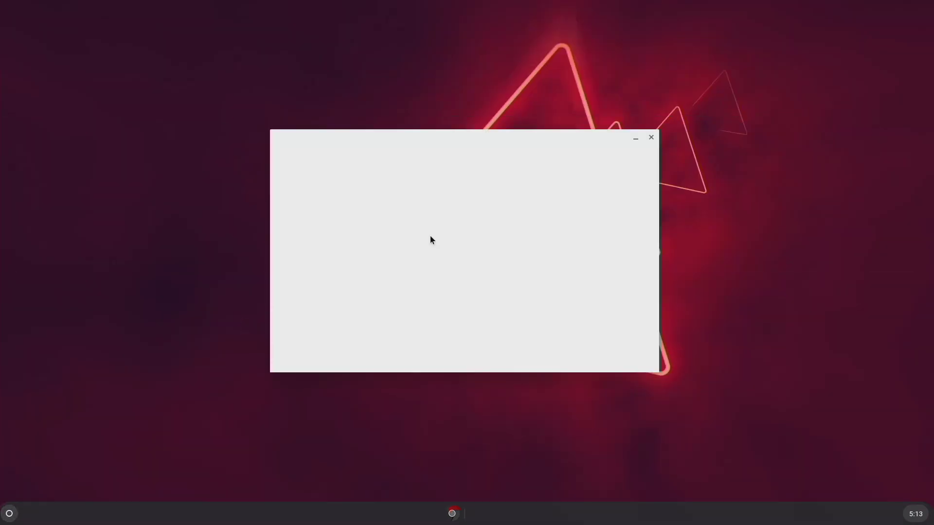
pyautogui.click(328, 350)
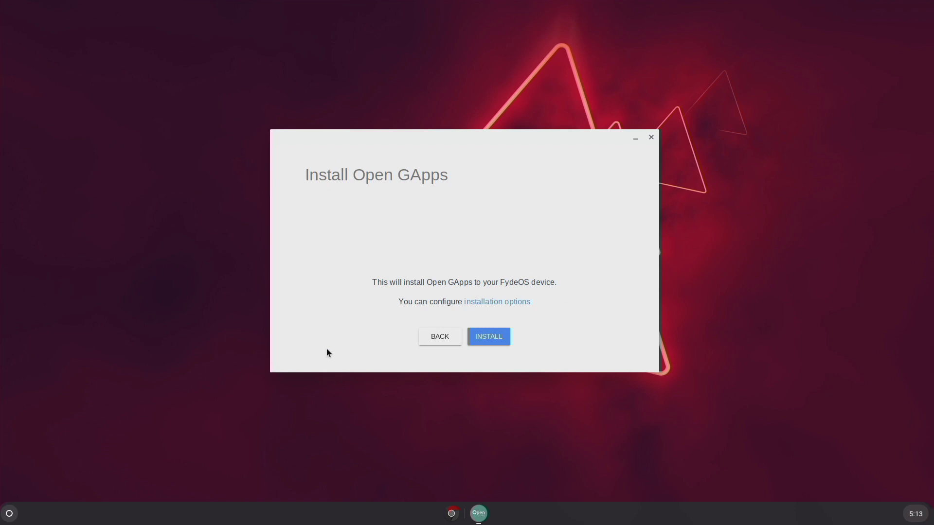
pyautogui.click(502, 340)
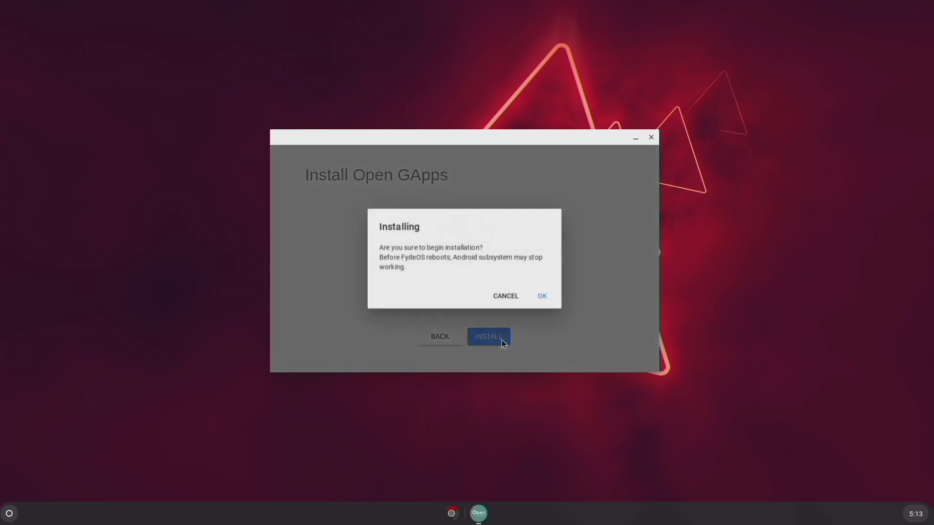
pyautogui.click(543, 297)
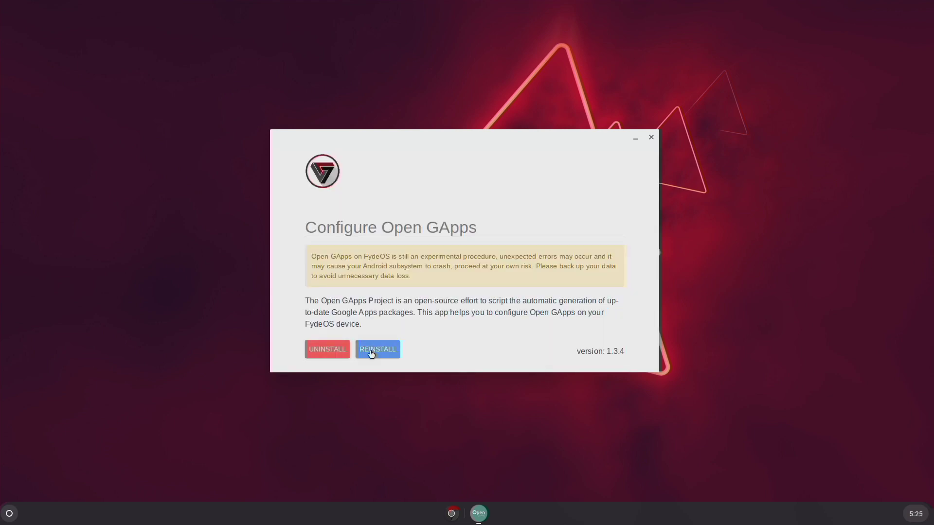
# Reinstall Open GApps after the failed attempt, then reboot FydeOS
pyautogui.click(371, 354)
pyautogui.click(498, 340)
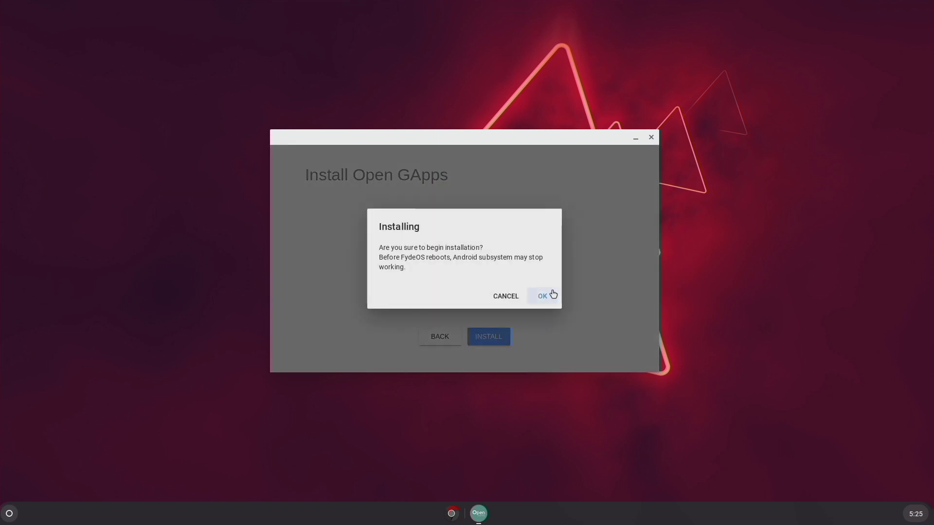
pyautogui.click(547, 294)
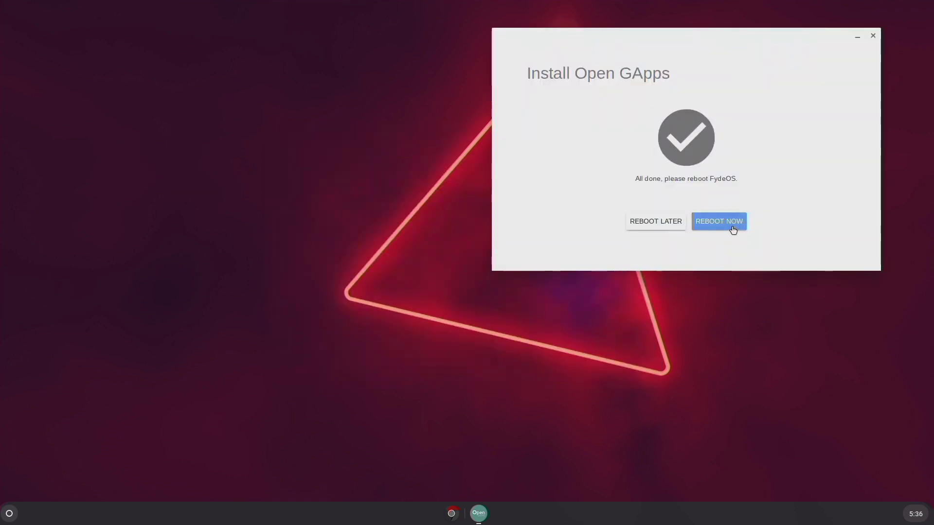
pyautogui.click(734, 221)
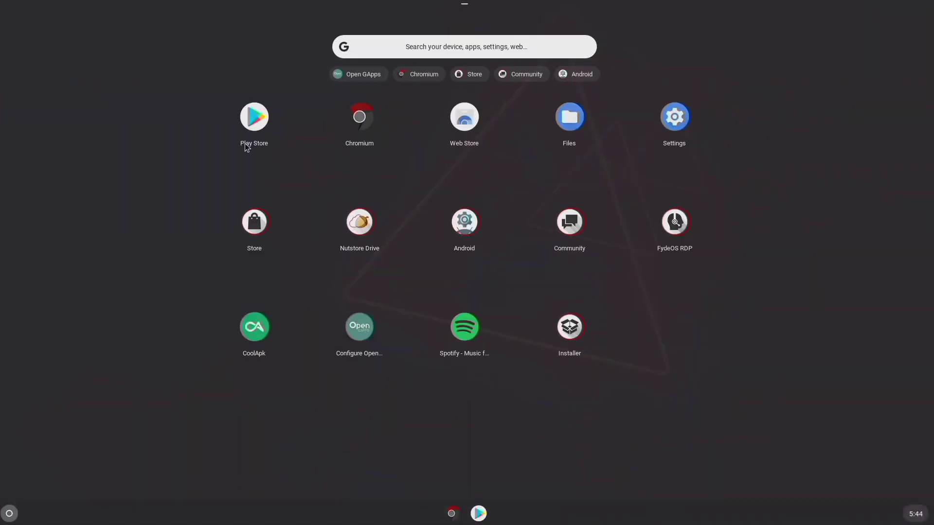
# Open Play Store from the launcher and begin signing in to Google Play
pyautogui.click(253, 125)
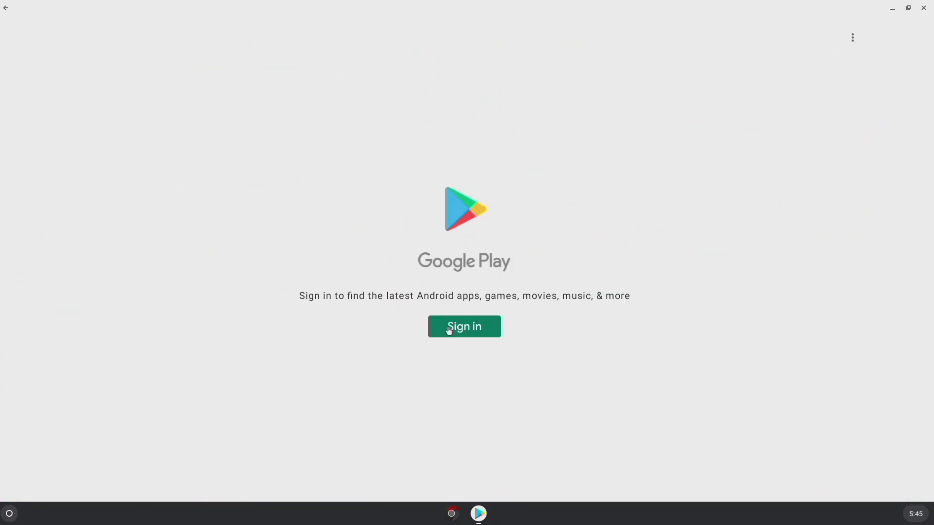
pyautogui.click(449, 331)
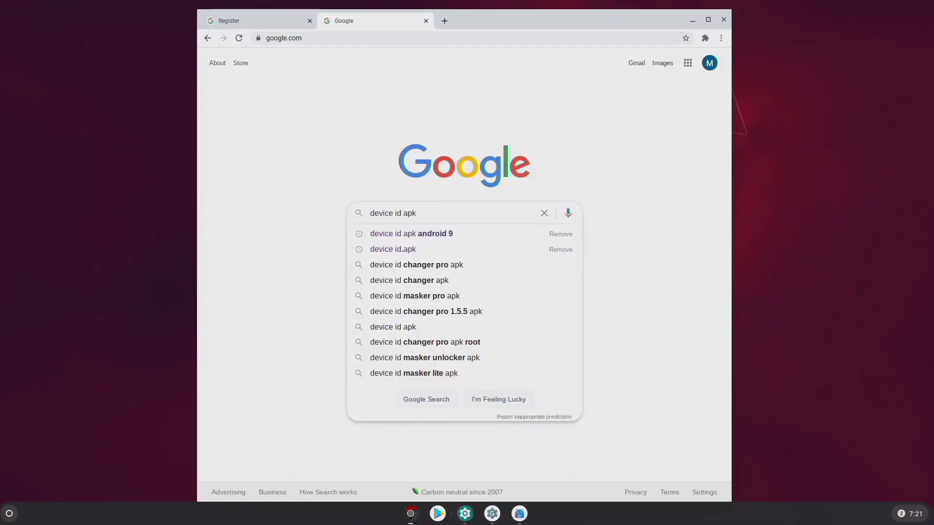
# Search for 'device id apk' and download the Device ID apk from APKMirror
pyautogui.press('Return')
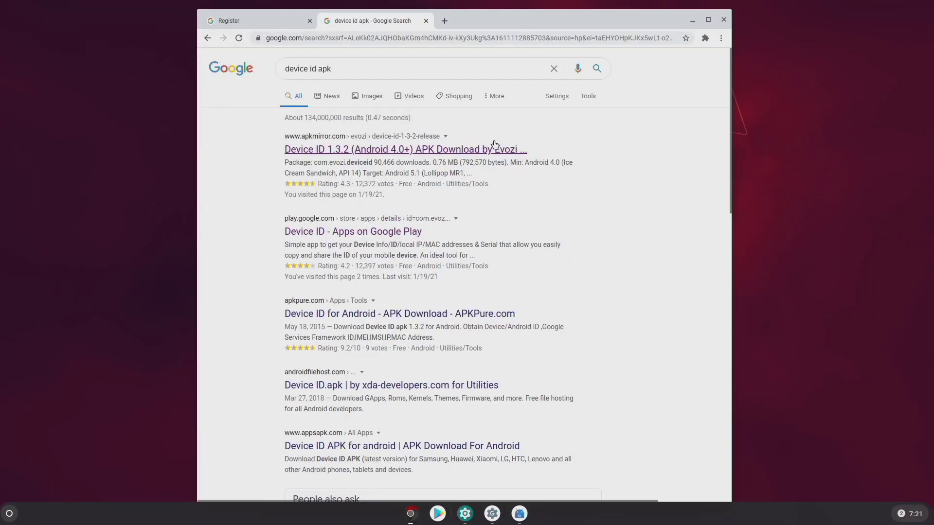
pyautogui.click(465, 154)
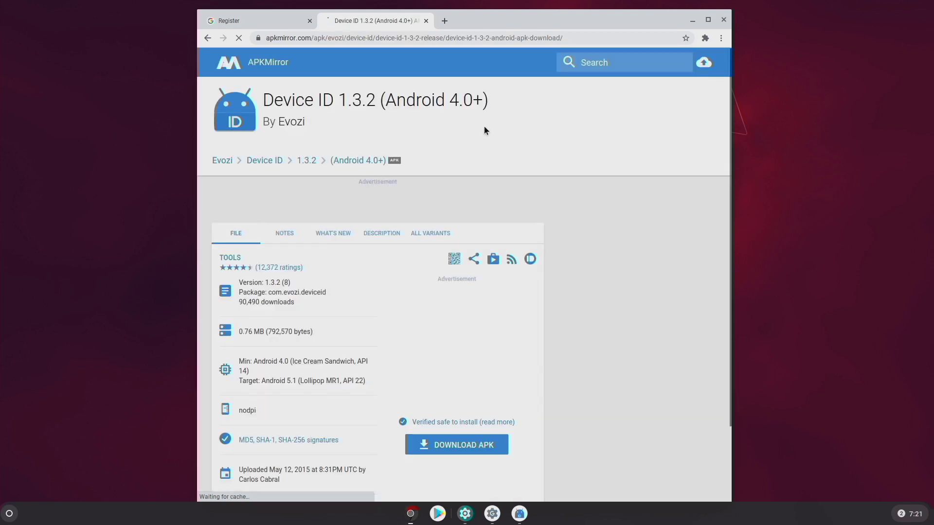
pyautogui.scroll(-1, 346, 204)
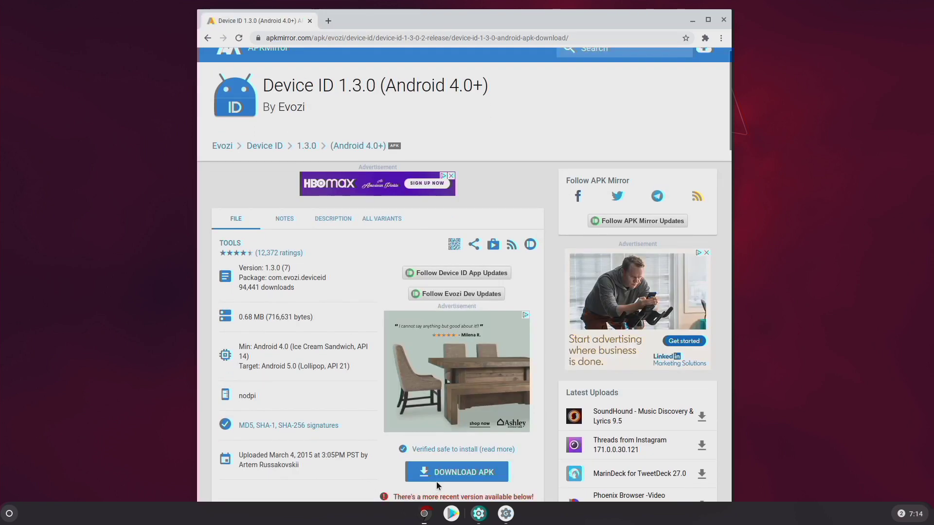
pyautogui.click(436, 480)
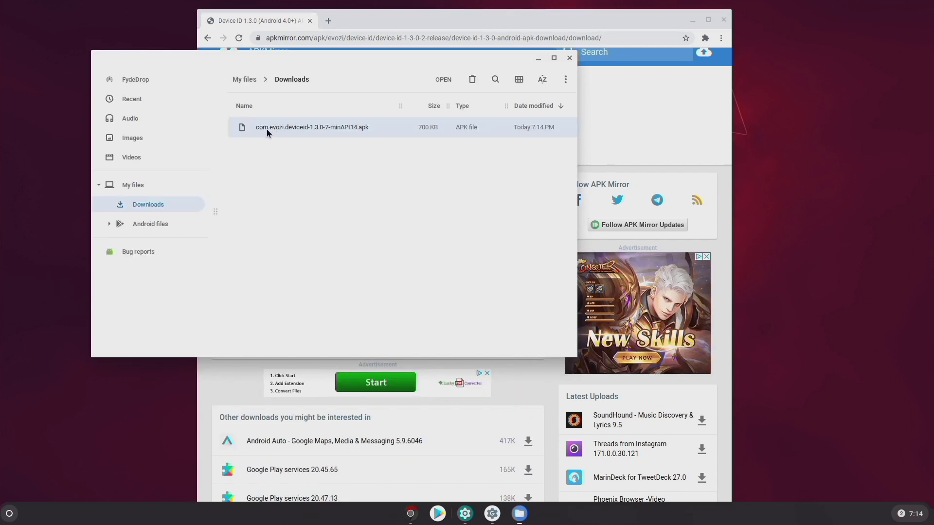
# Install the downloaded Device ID apk with Android, accepting the unknown-apps warning, and open it
pyautogui.rightClick(266, 129)
pyautogui.click(280, 141)
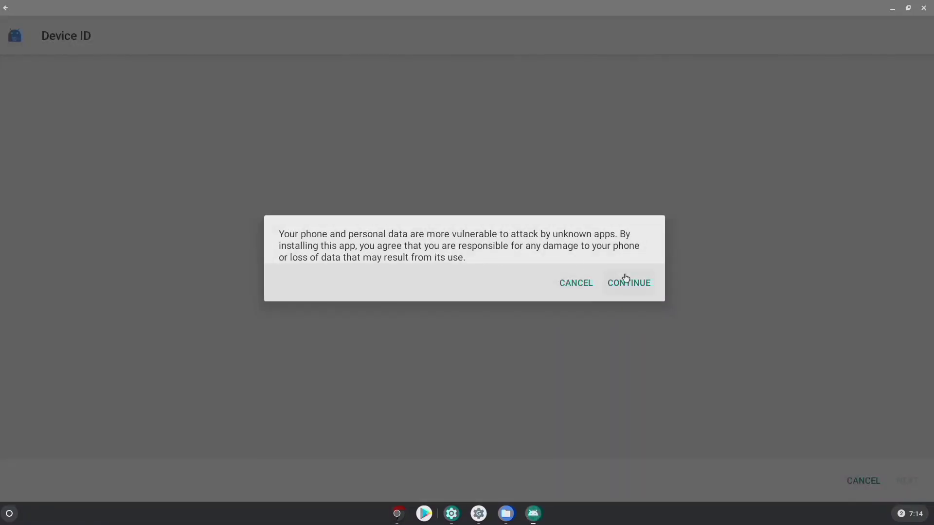
pyautogui.click(622, 284)
pyautogui.click(894, 481)
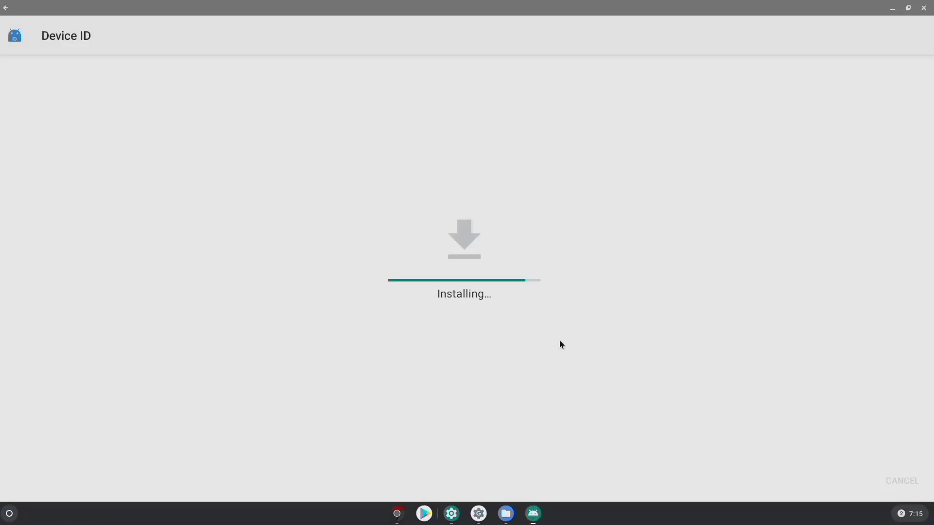
pyautogui.click(905, 480)
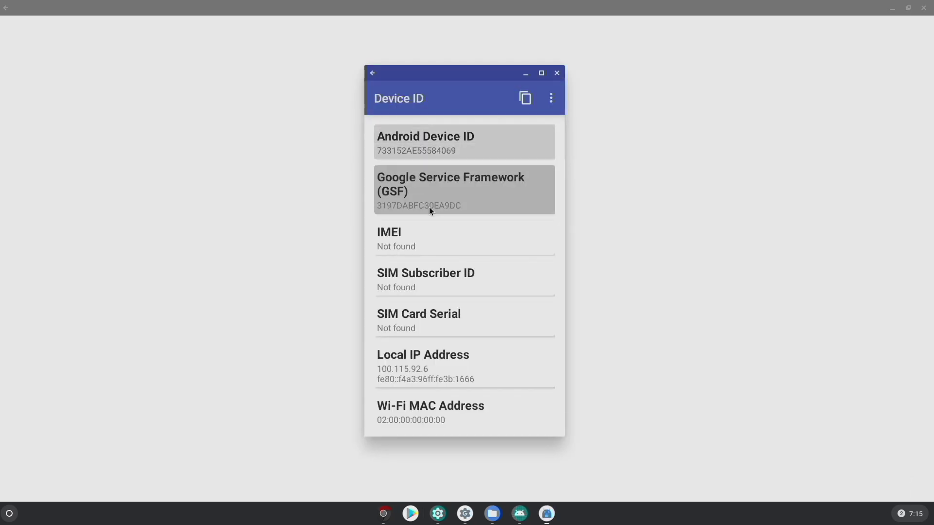
# Copy the Google Service Framework ID and load google.com/android/uncertified
pyautogui.click(428, 207)
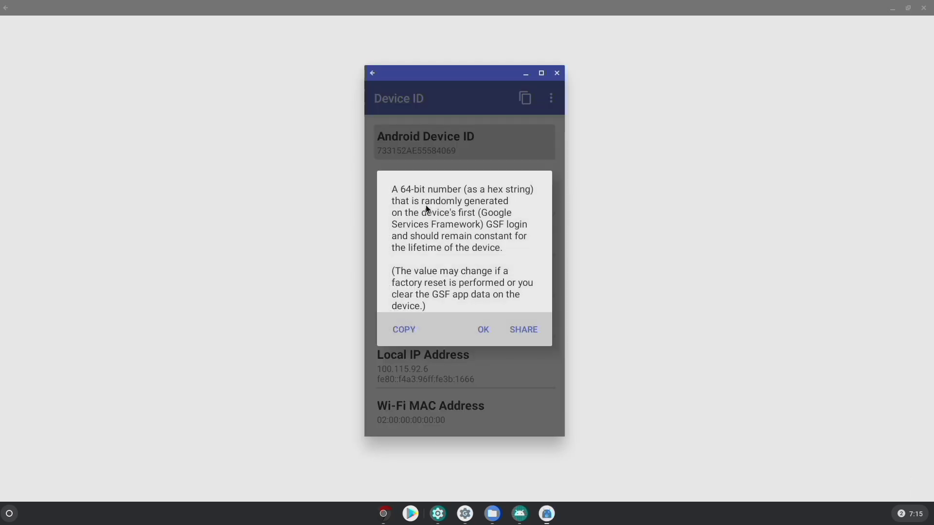
pyautogui.click(400, 335)
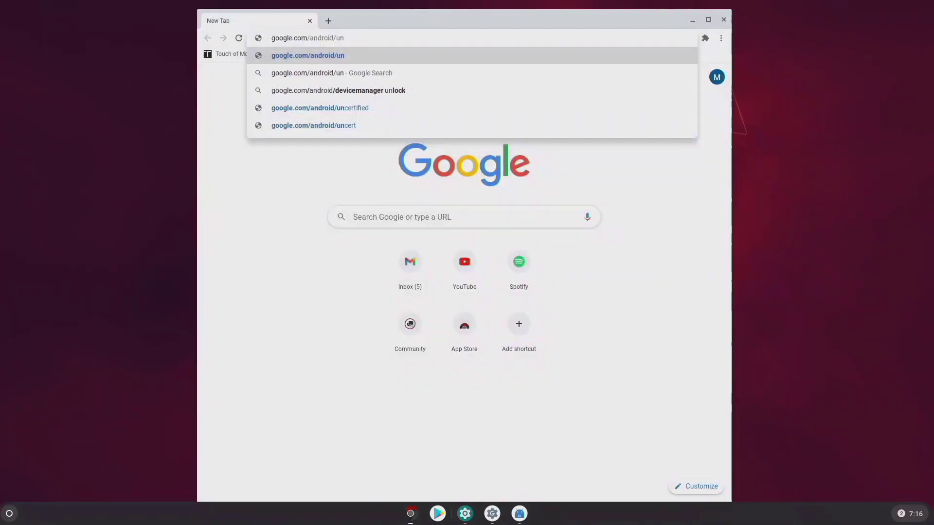
pyautogui.press('Down')
pyautogui.press('Down')
pyautogui.press('Down')
pyautogui.press('Return')
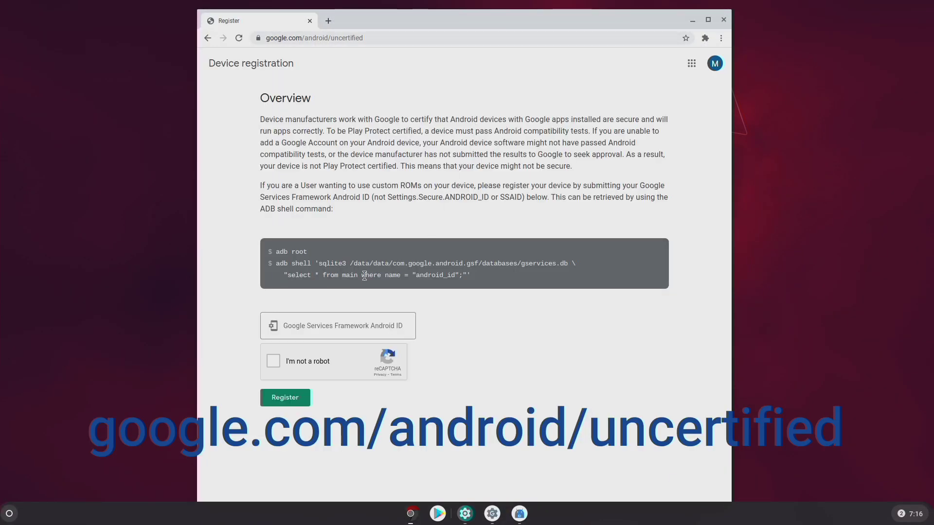
# Paste the GSF ID into the Android ID field, pass the robot check, and register the device
pyautogui.click(323, 327)
pyautogui.rightClick(322, 328)
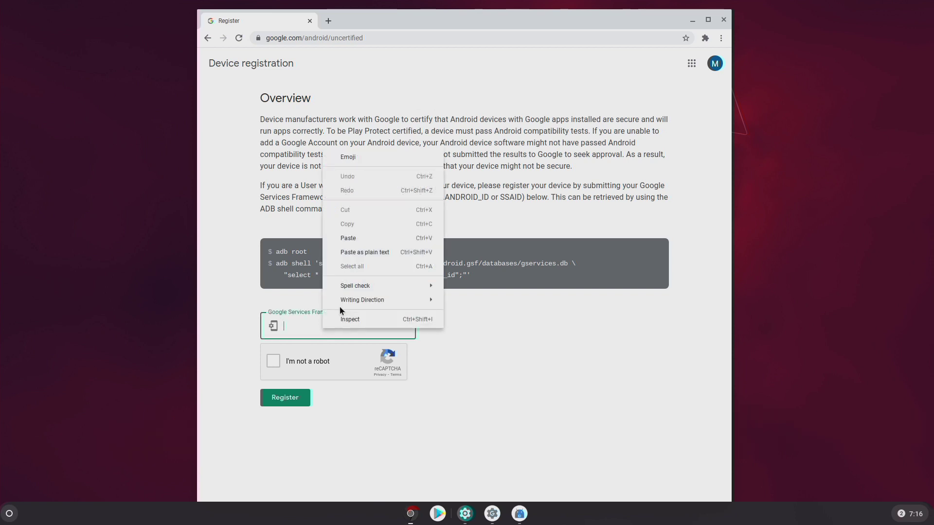
pyautogui.click(358, 238)
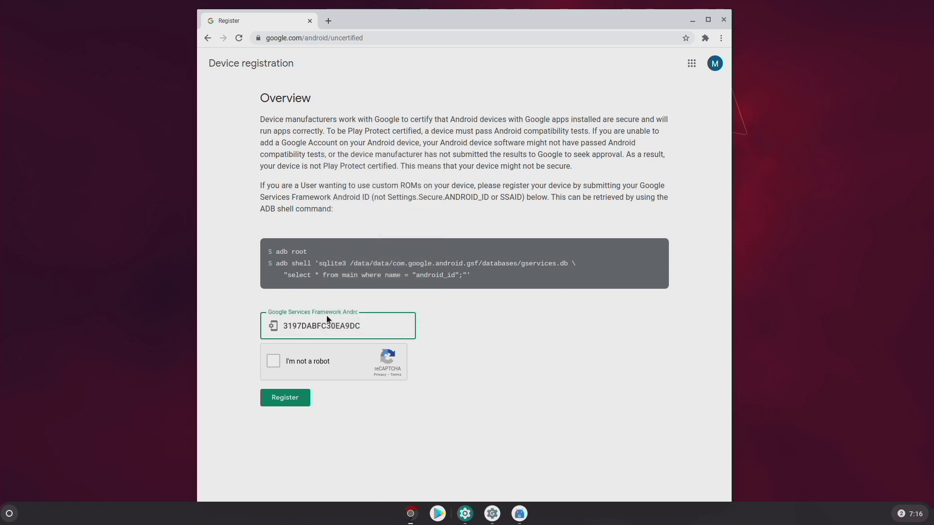
pyautogui.click(267, 363)
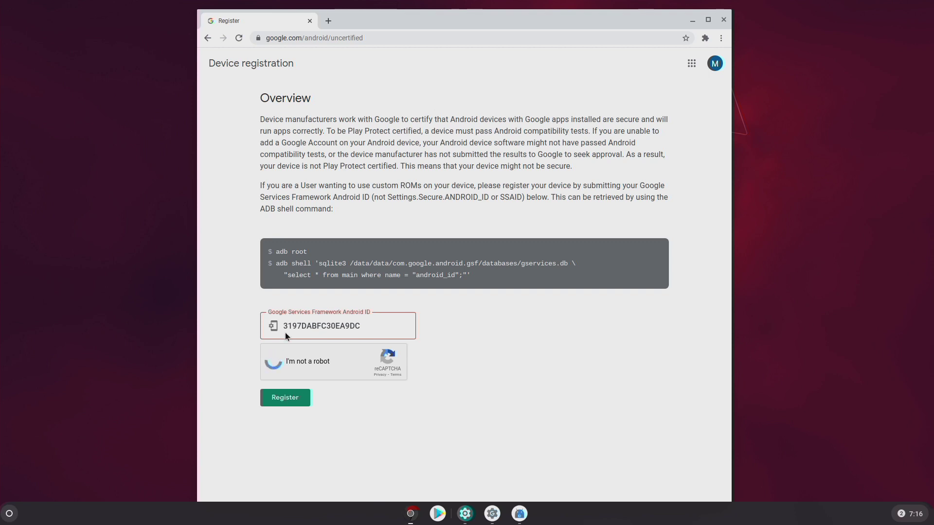
pyautogui.click(284, 399)
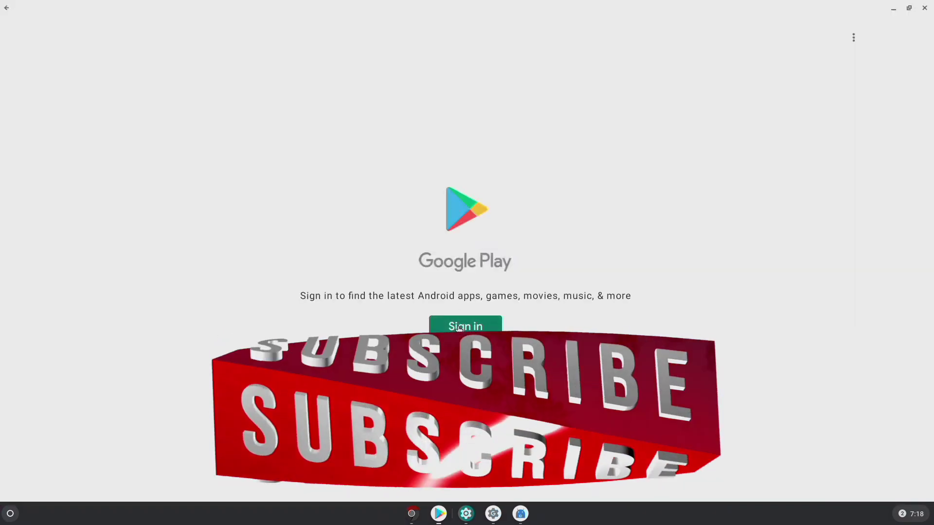
# Start the Google Play Store sign-in again from the Sign in button
pyautogui.click(459, 327)
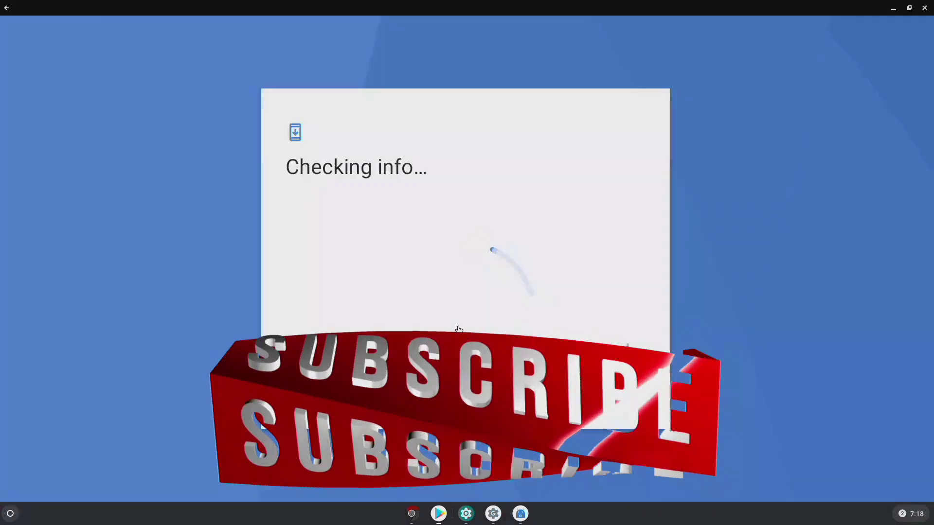